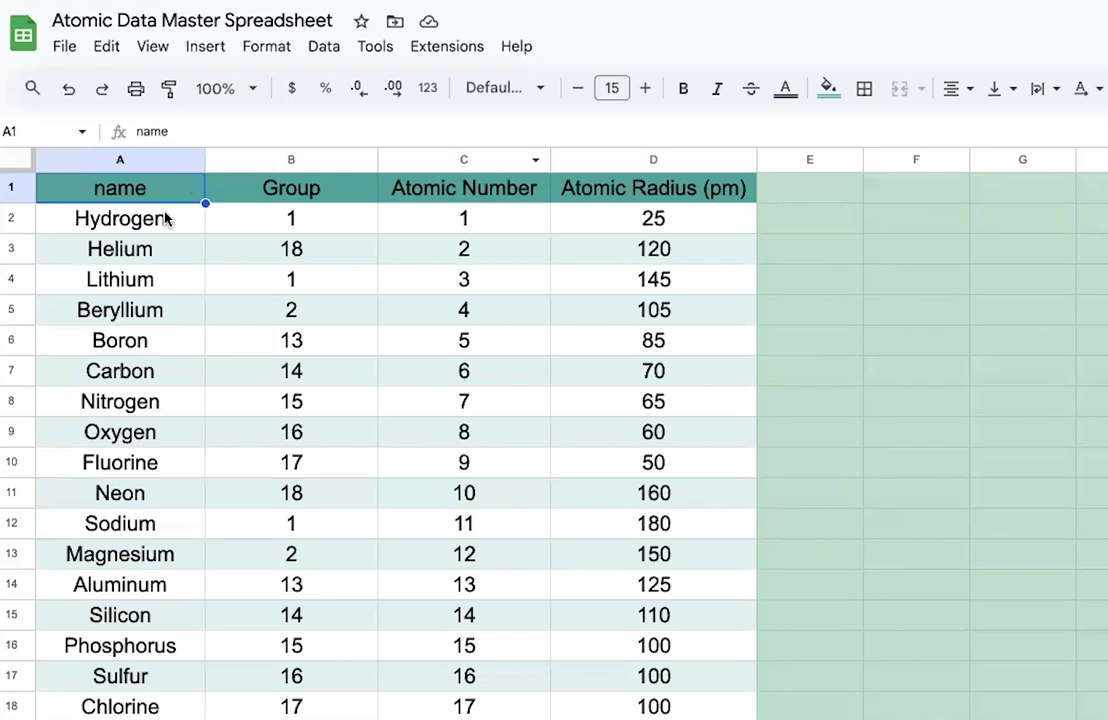
Examine the table's name, Group, Atomic Number and Atomic Radius (pm) columns and its first element rows.
click(173, 157)
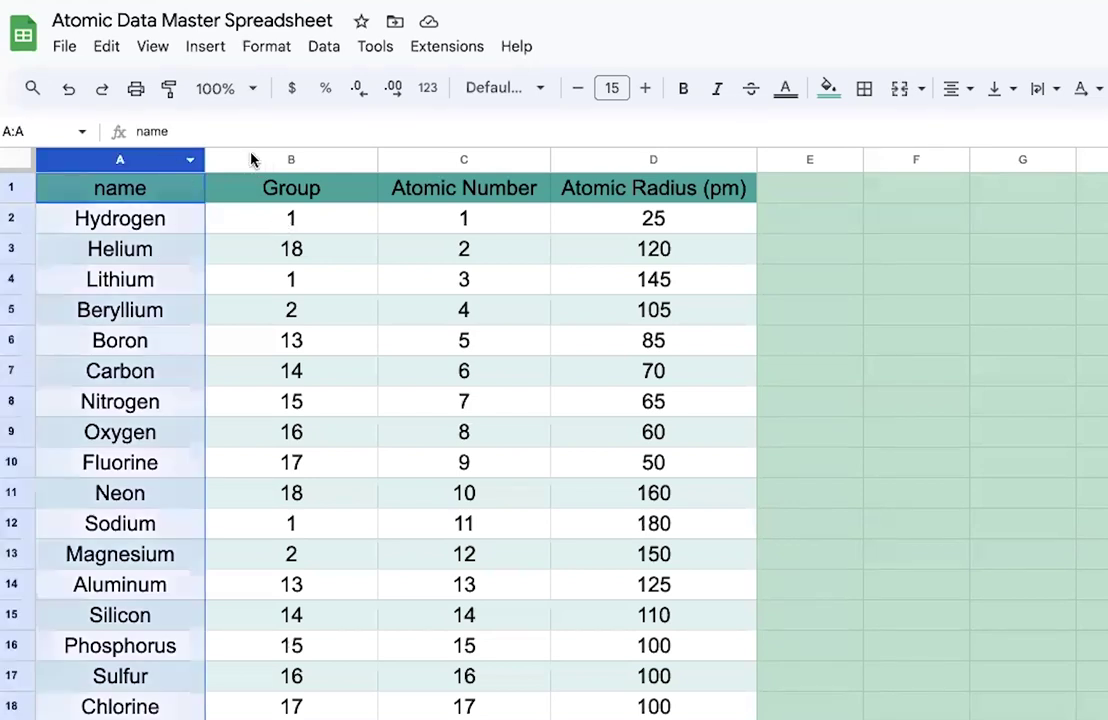
click(321, 155)
click(453, 160)
click(601, 179)
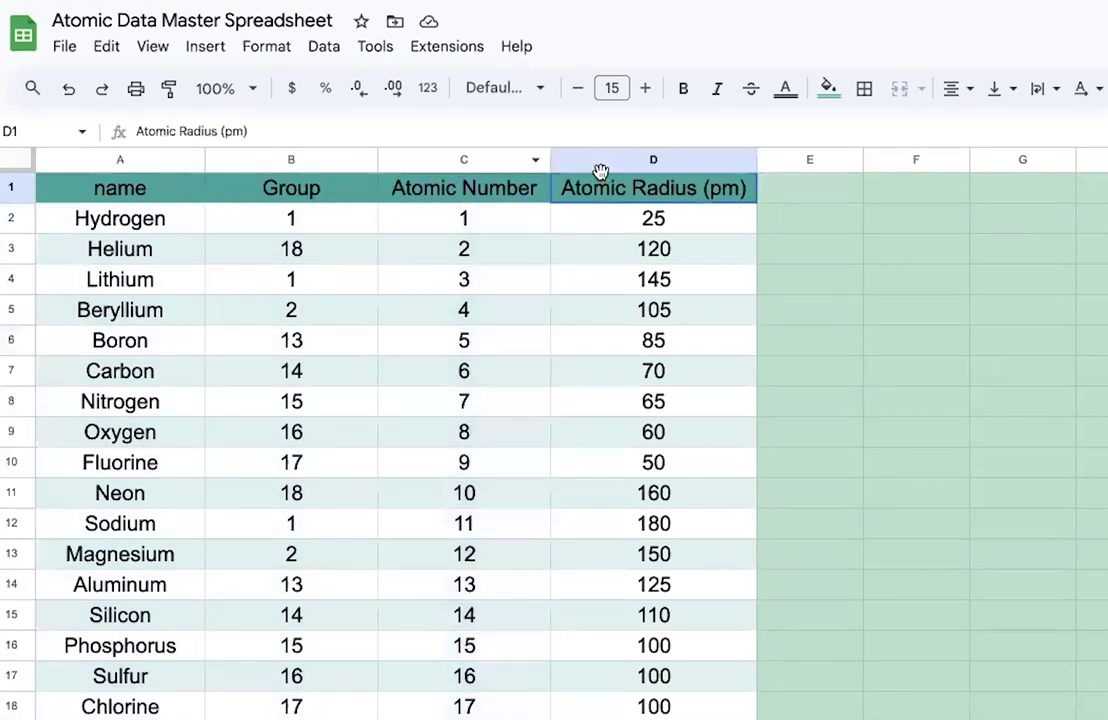
click(811, 163)
click(188, 184)
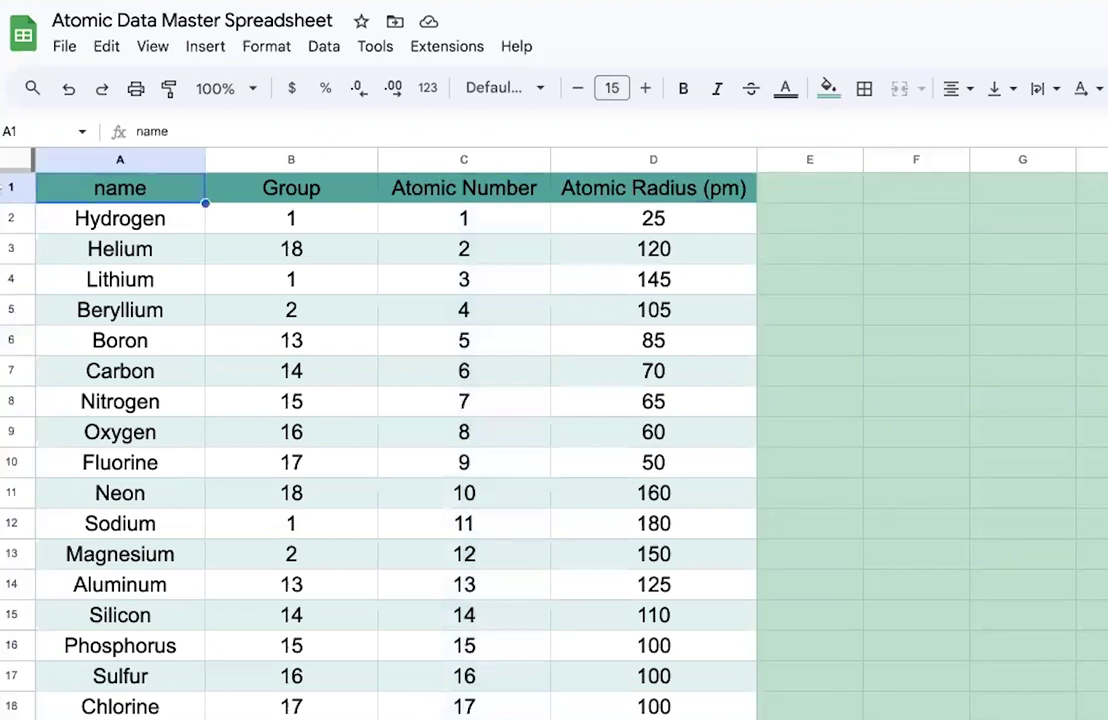
click(7, 189)
click(8, 219)
click(8, 249)
click(6, 279)
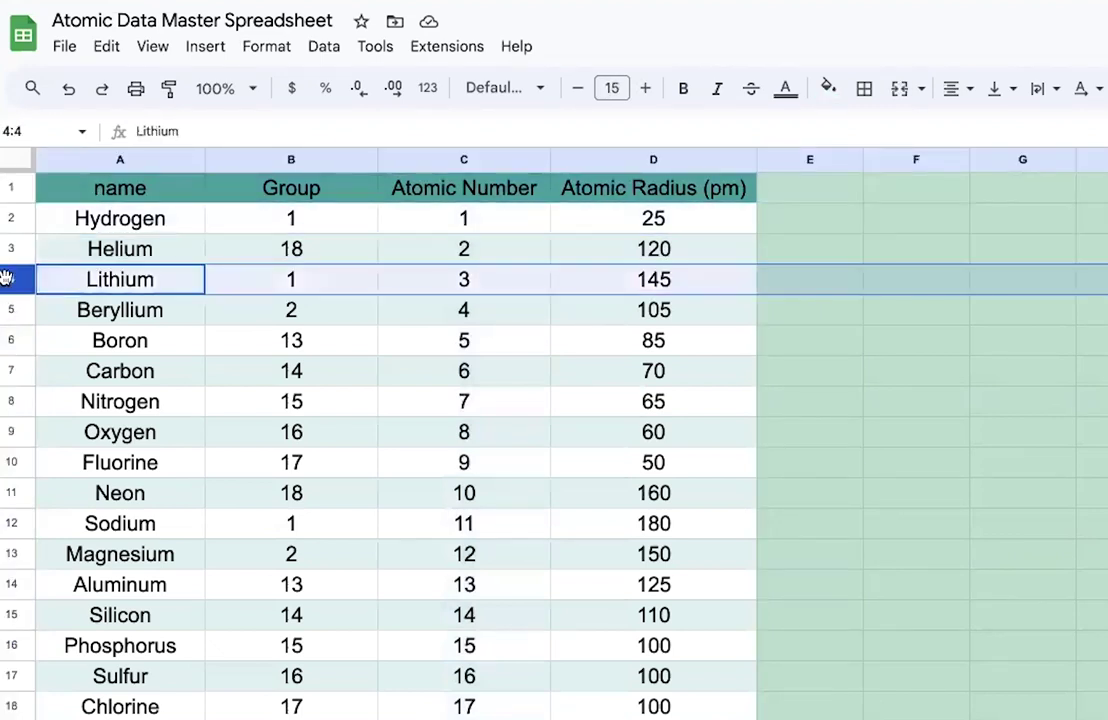
click(770, 352)
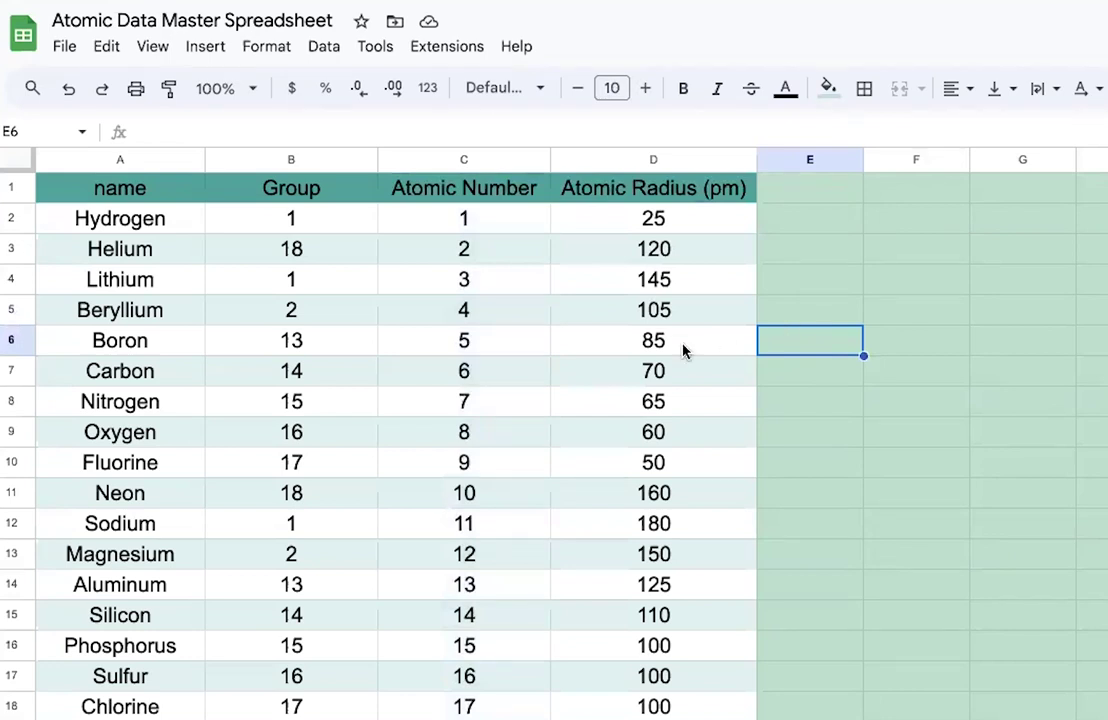
click(470, 160)
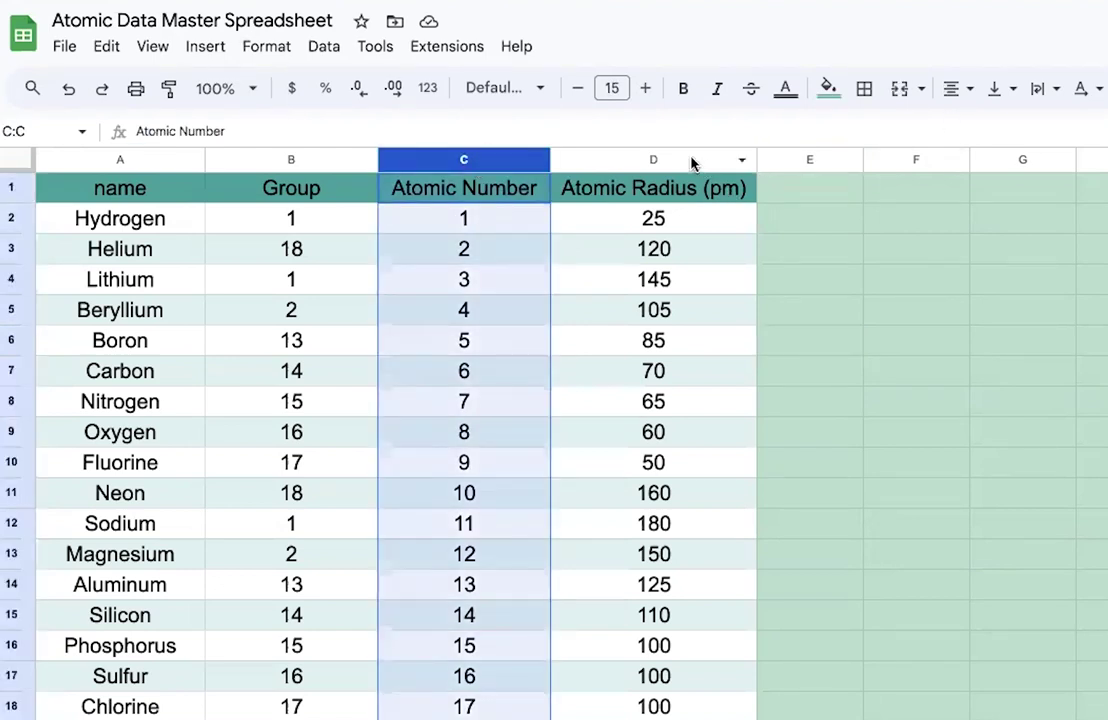
click(960, 318)
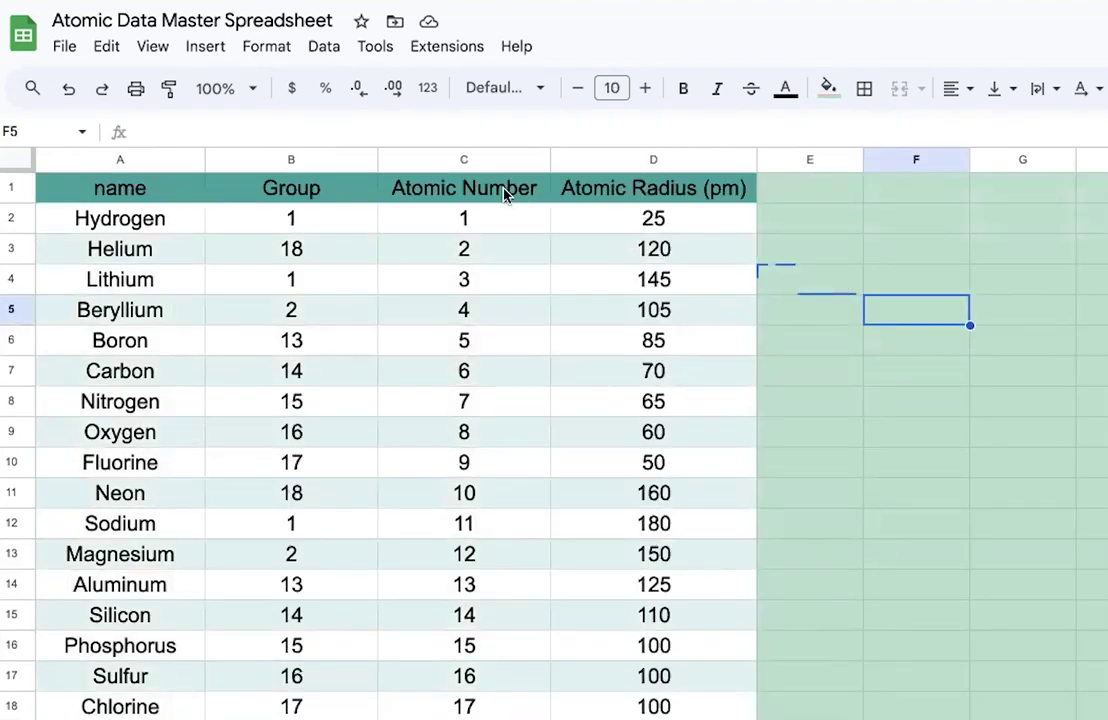
click(900, 292)
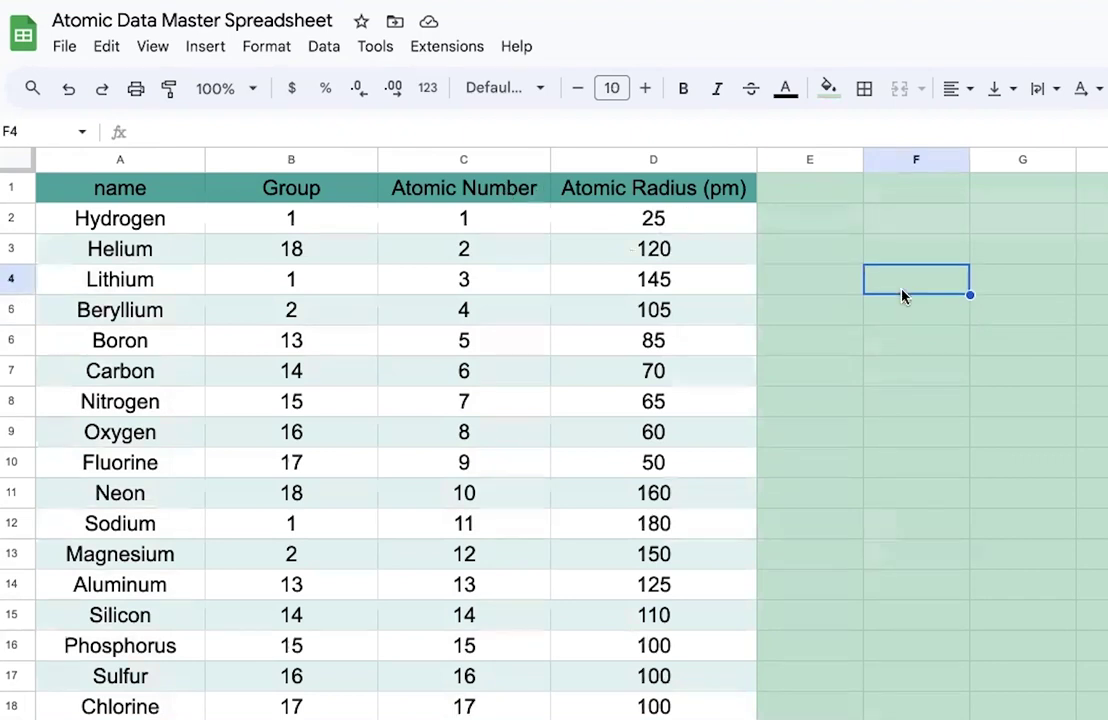
click(507, 160)
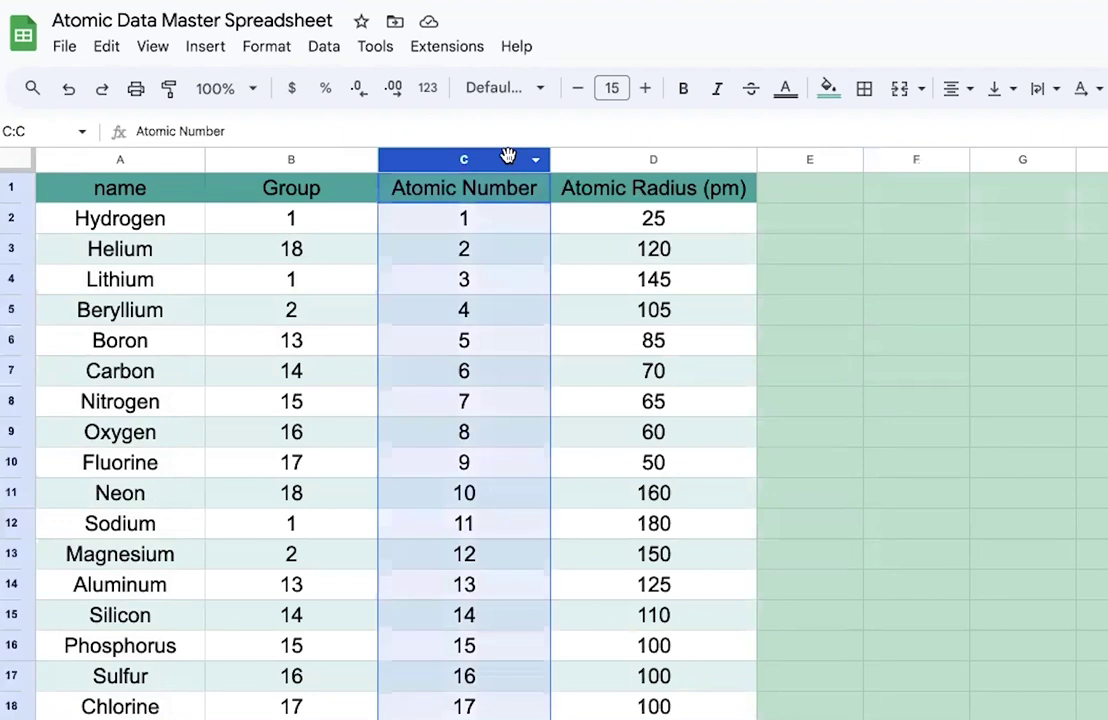
shift+click(638, 155)
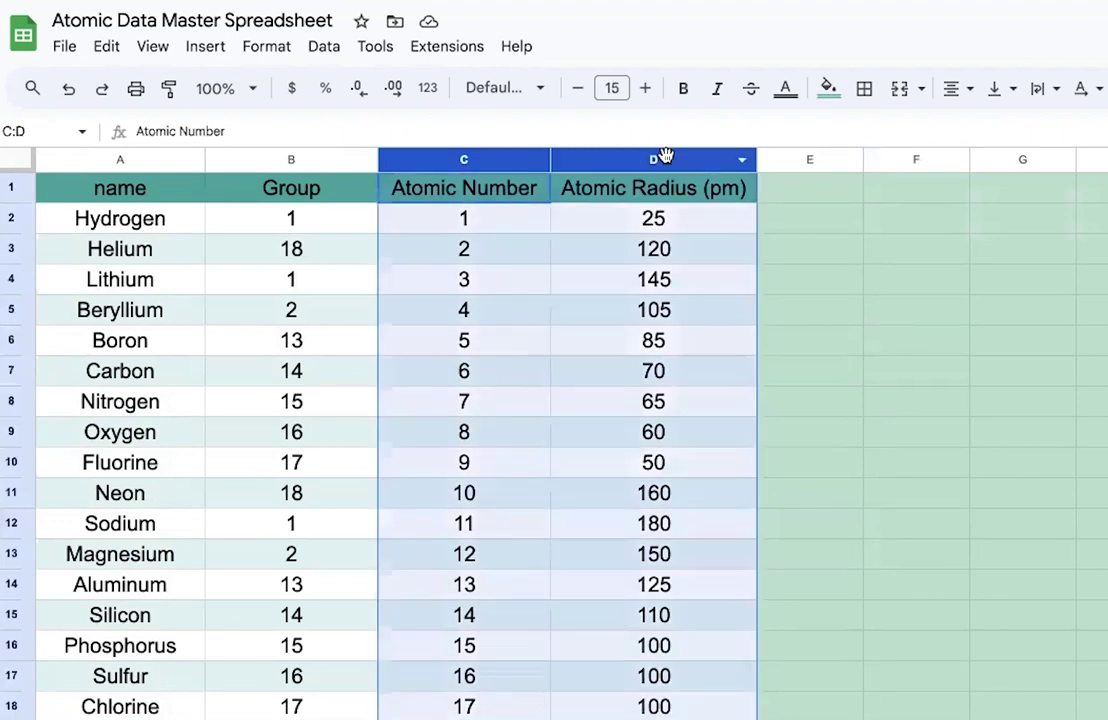
click(922, 272)
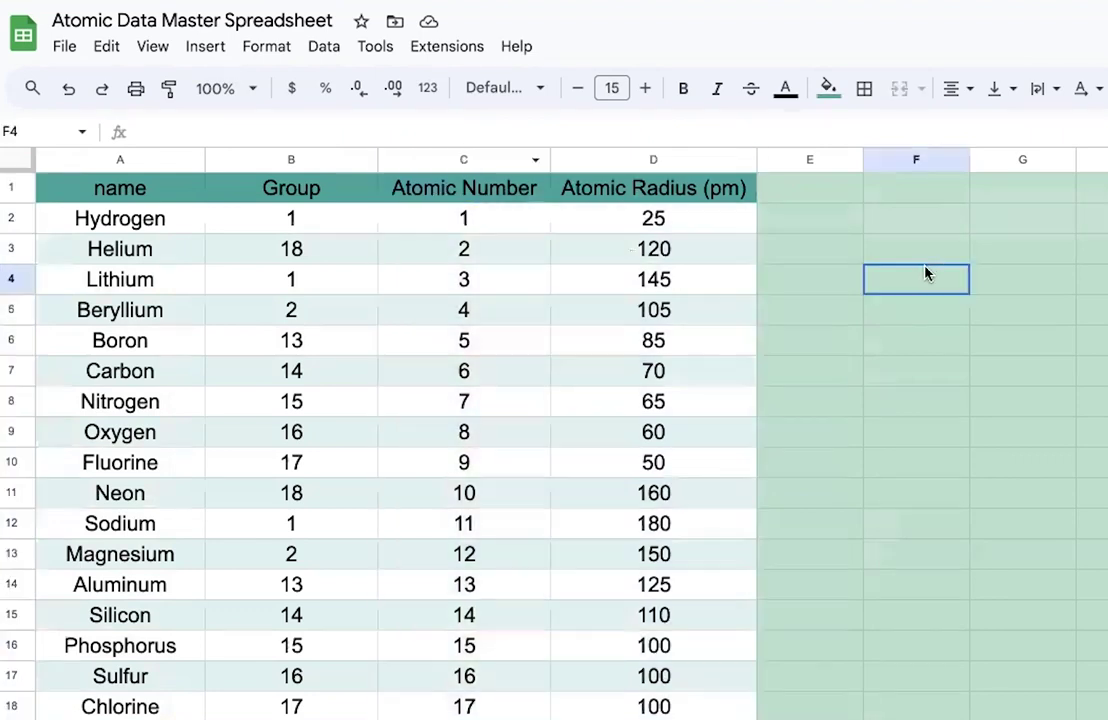
Insert a chart based on the entire Atomic Number and Atomic Radius (pm) columns.
click(480, 158)
shift+click(668, 165)
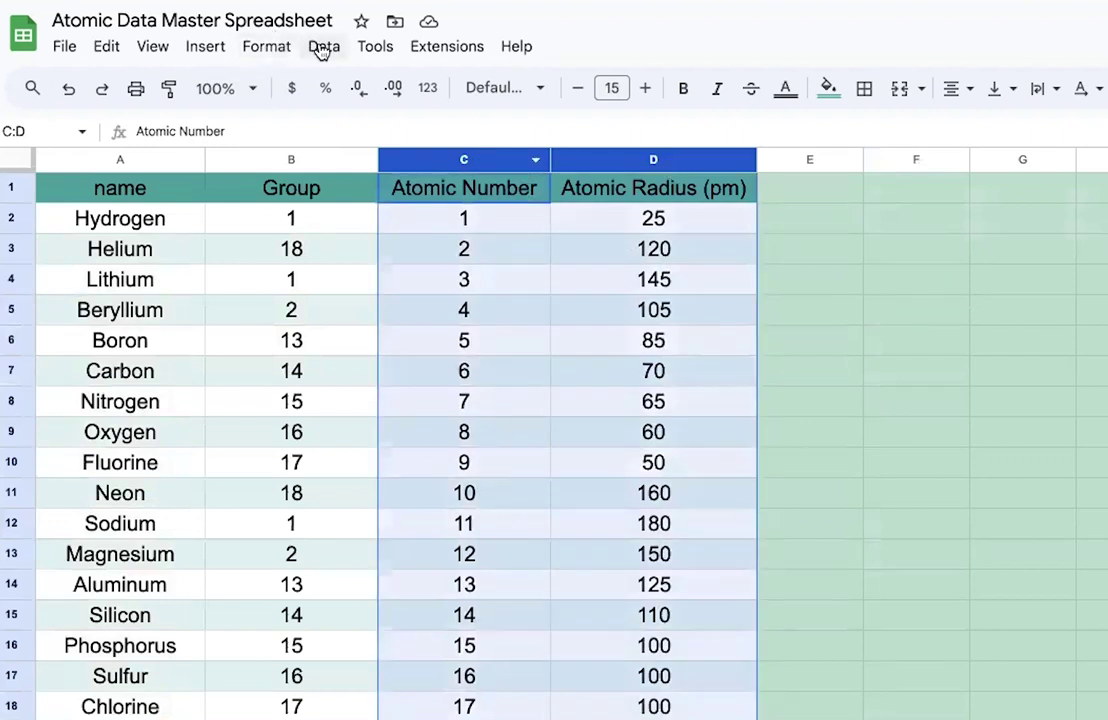
click(205, 47)
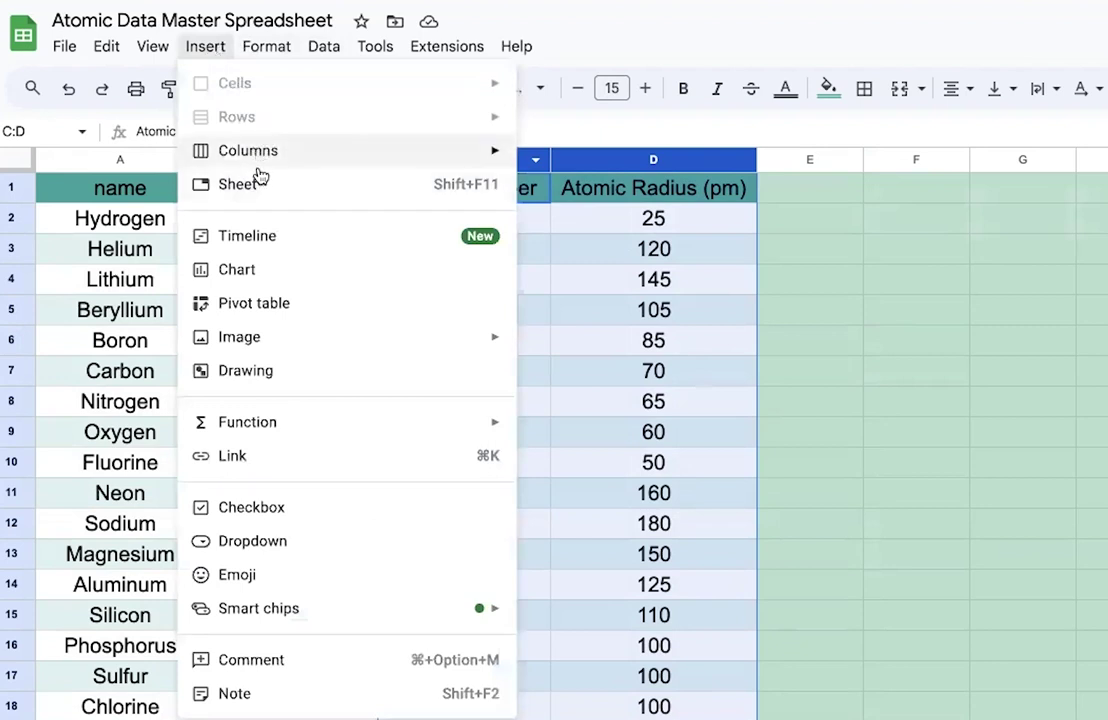
click(268, 270)
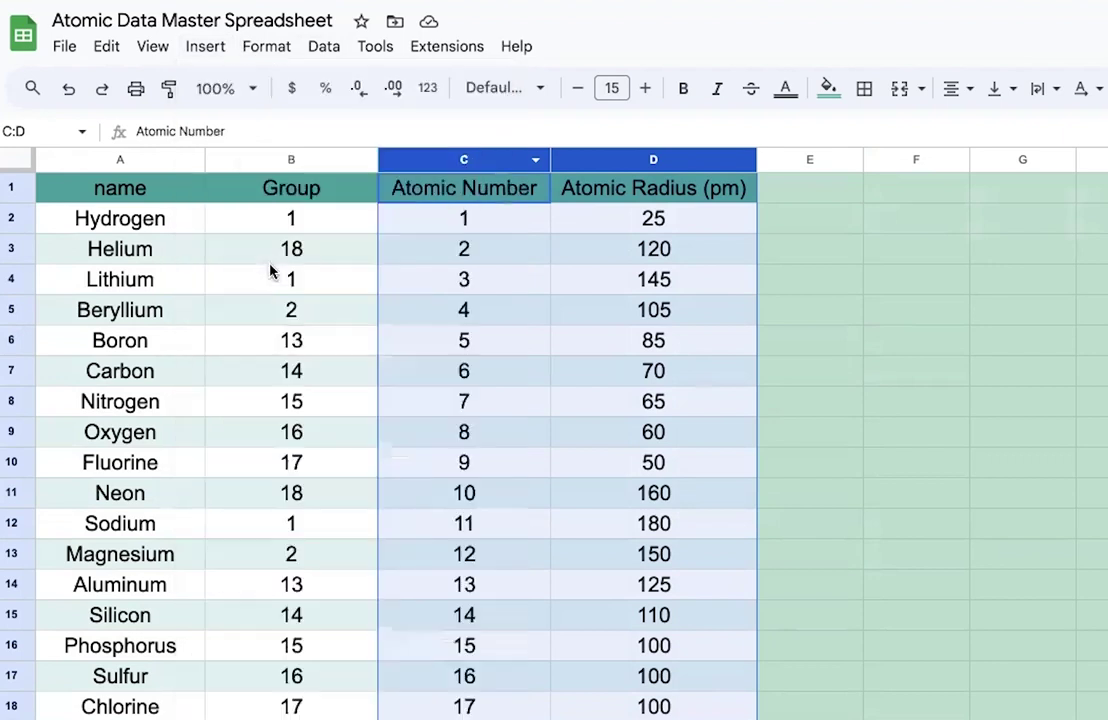
Move the new chart onto the empty cells beside the Atomic Radius (pm) column.
drag(300, 306, 822, 252)
scroll(638, 388, down, 1)
scroll(638, 388, right, 3)
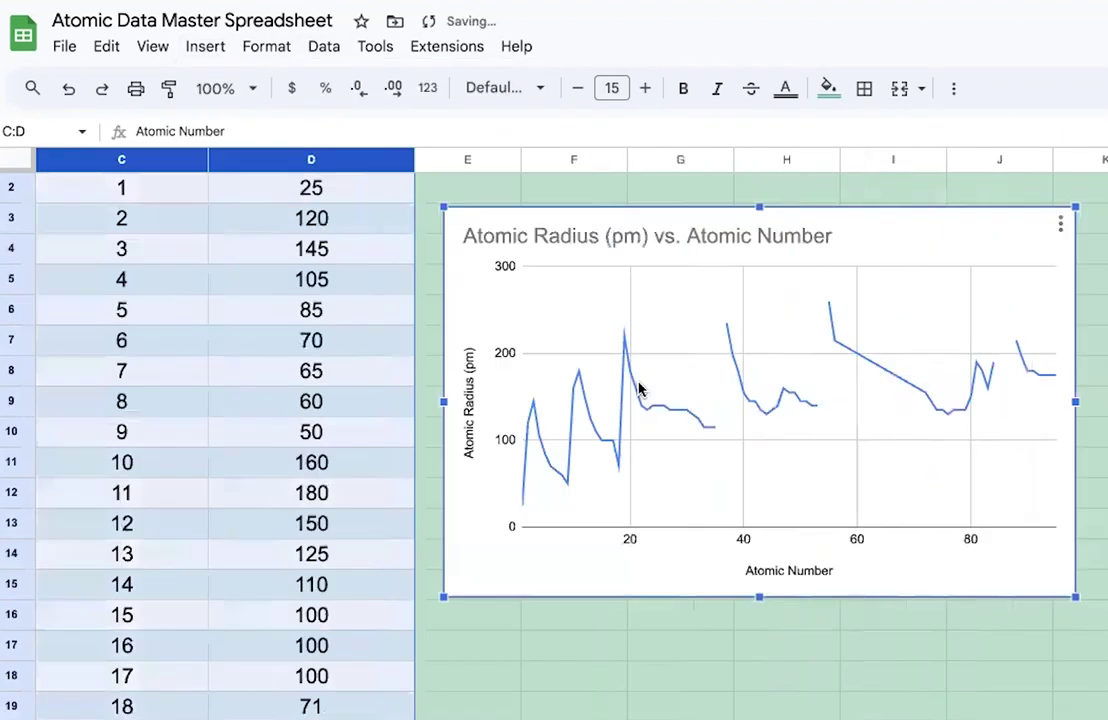
scroll(638, 388, up, 1)
scroll(638, 388, left, 3)
scroll(640, 388, right, 2)
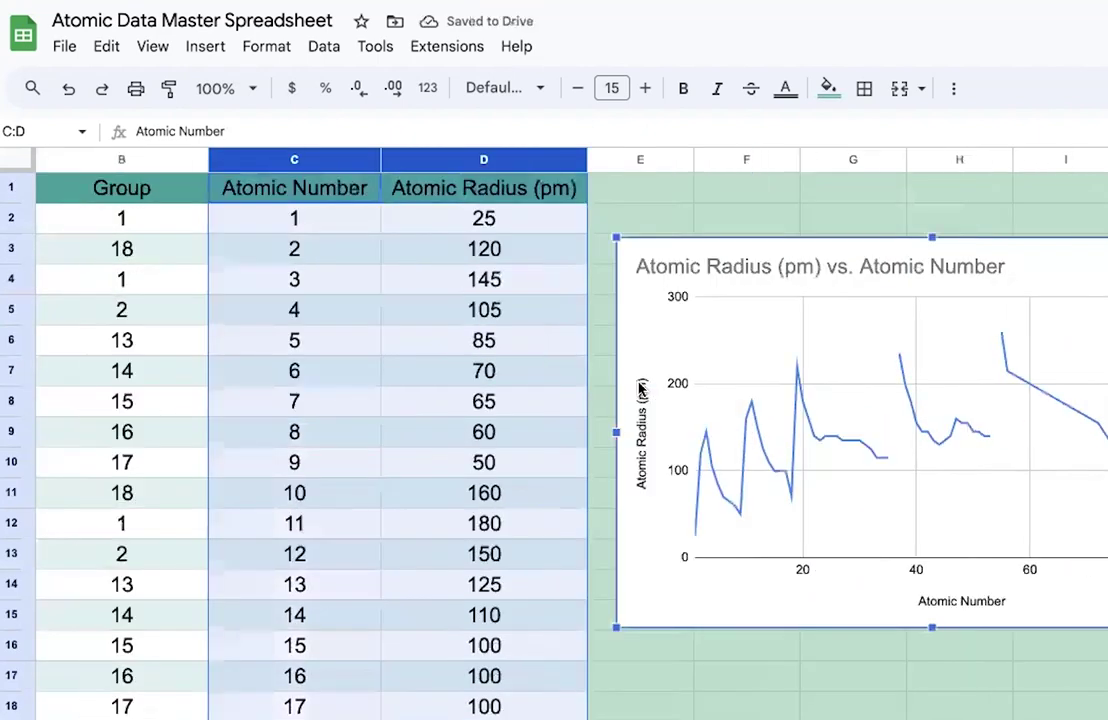
scroll(549, 383, right, 3)
scroll(549, 383, left, 3)
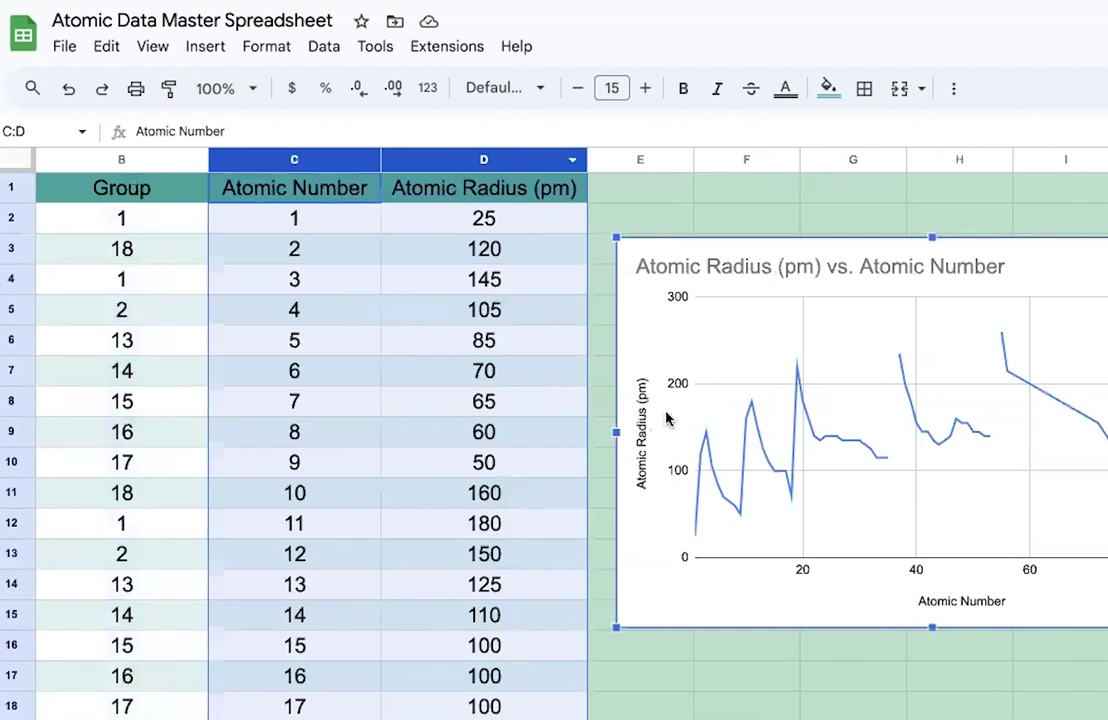
Open the chart for editing from its data line and review its setup and customization options.
click(697, 474)
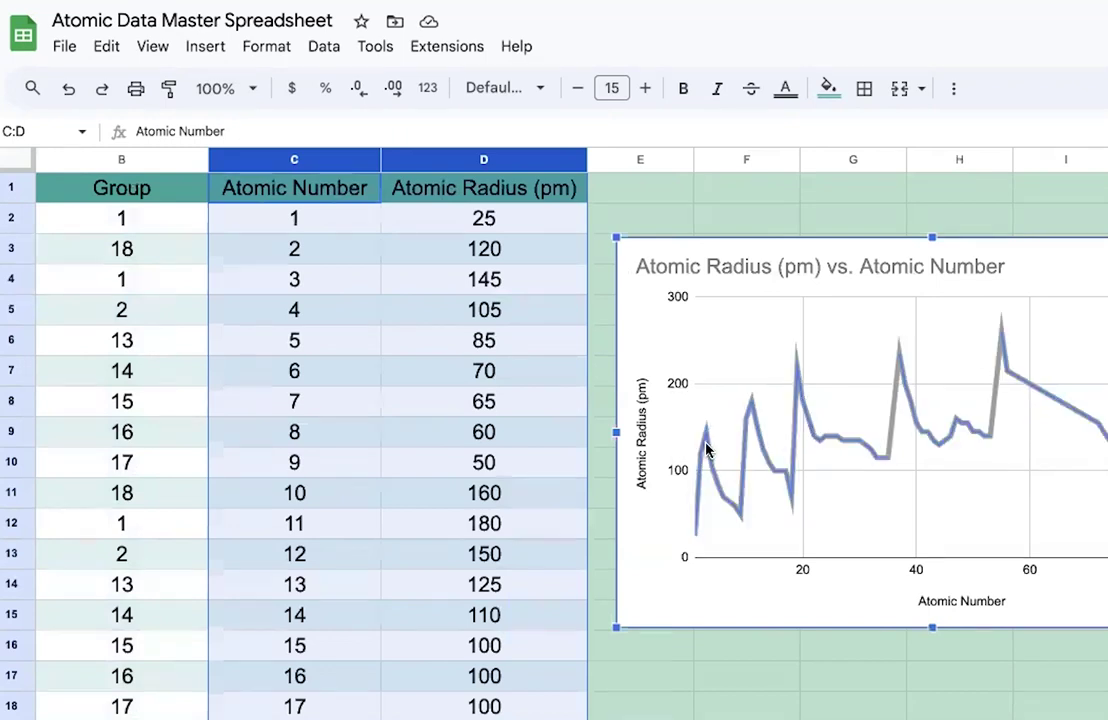
click(707, 440)
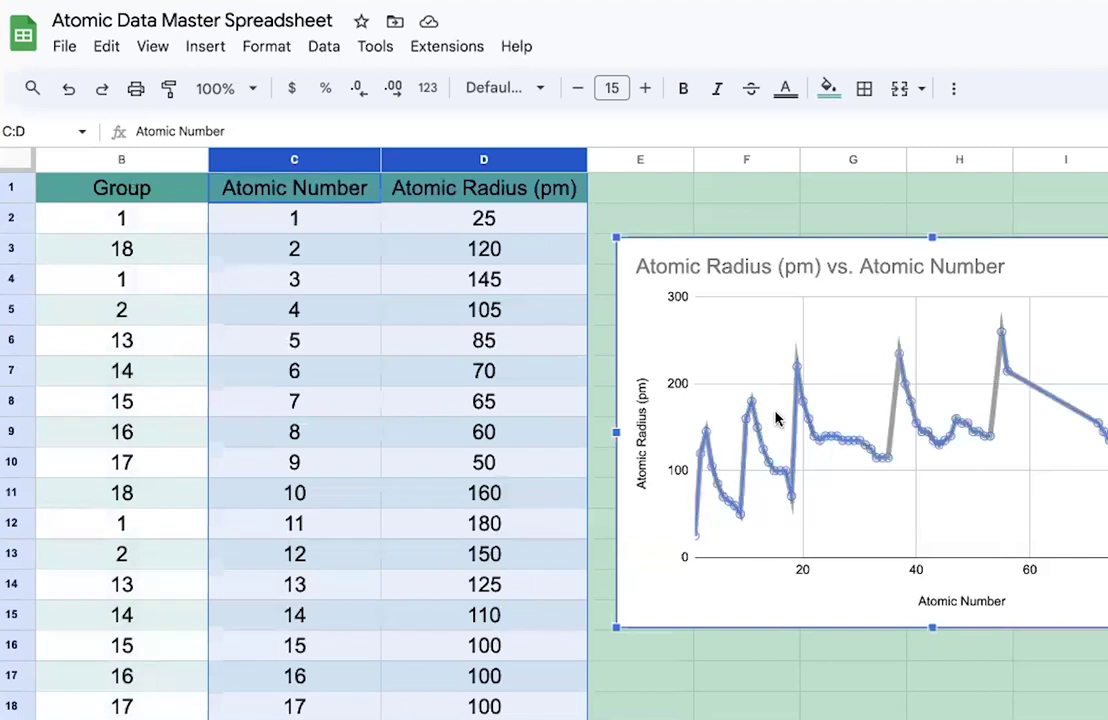
double_click(770, 466)
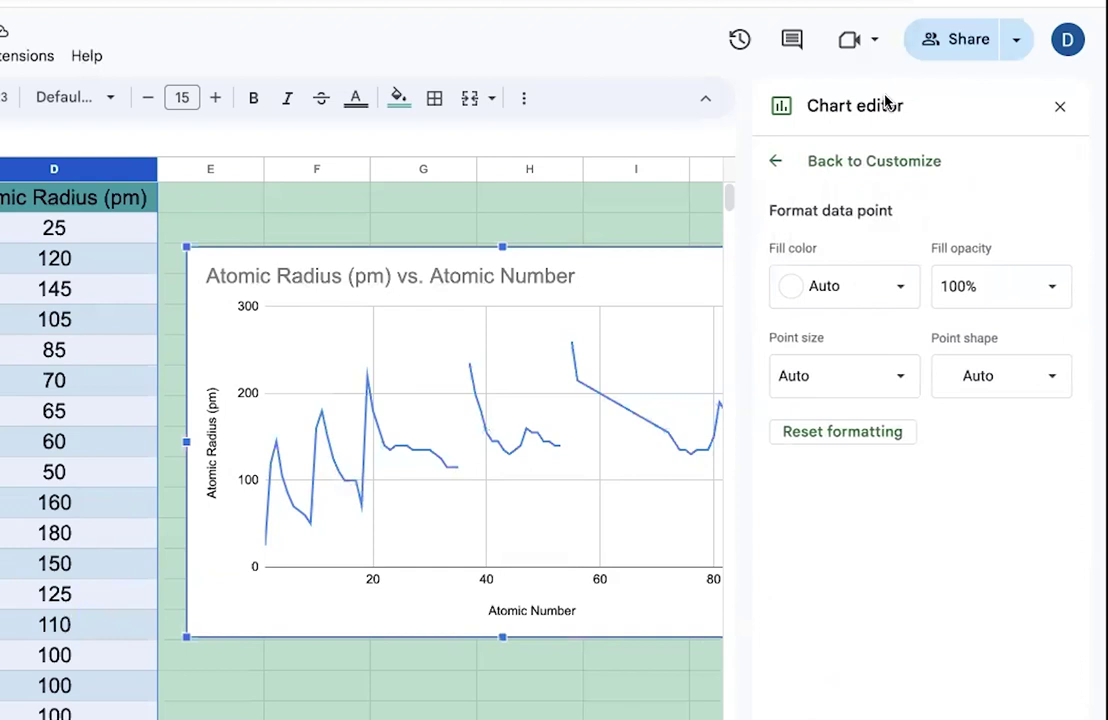
click(772, 159)
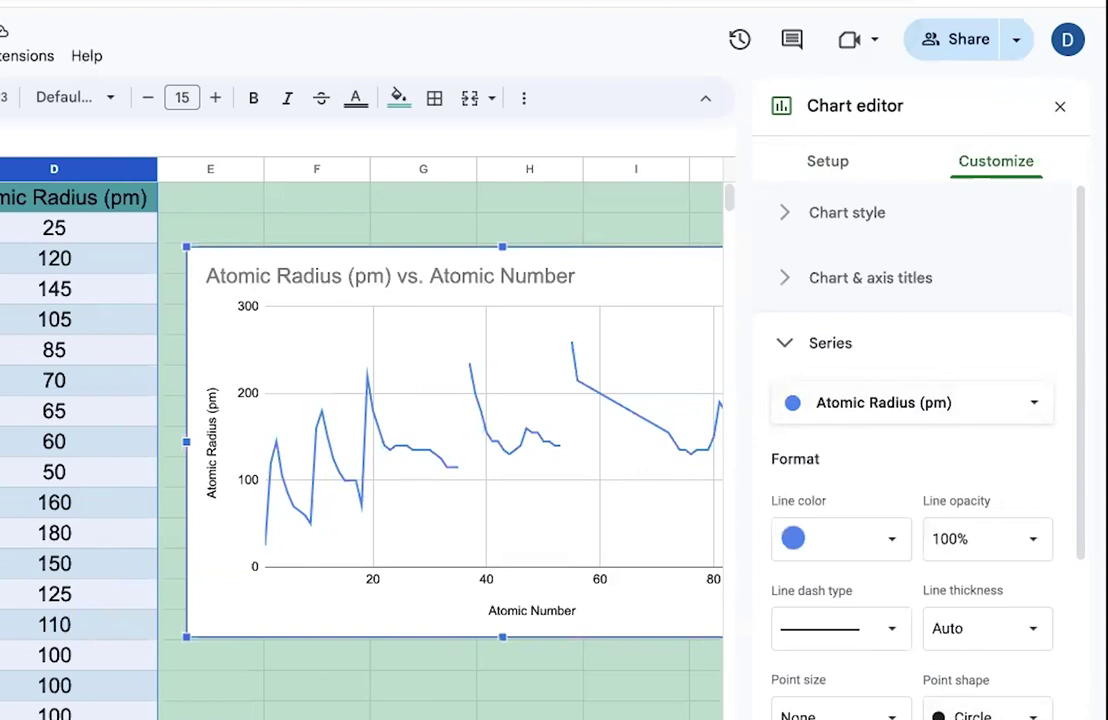
click(908, 342)
click(836, 166)
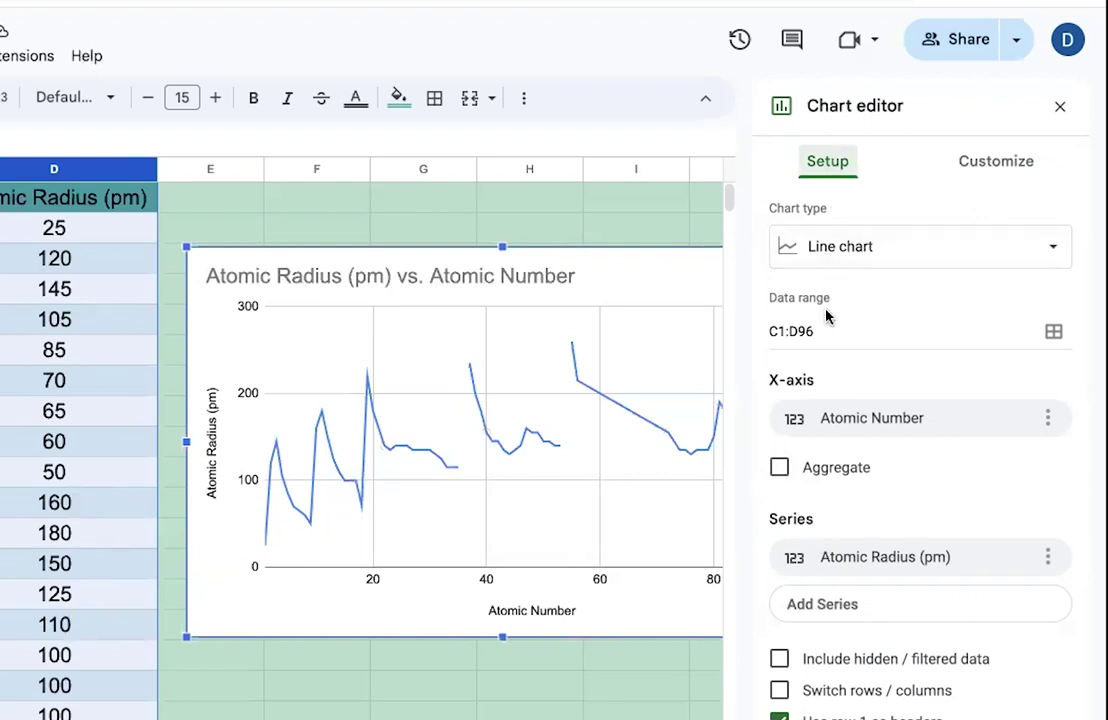
click(974, 162)
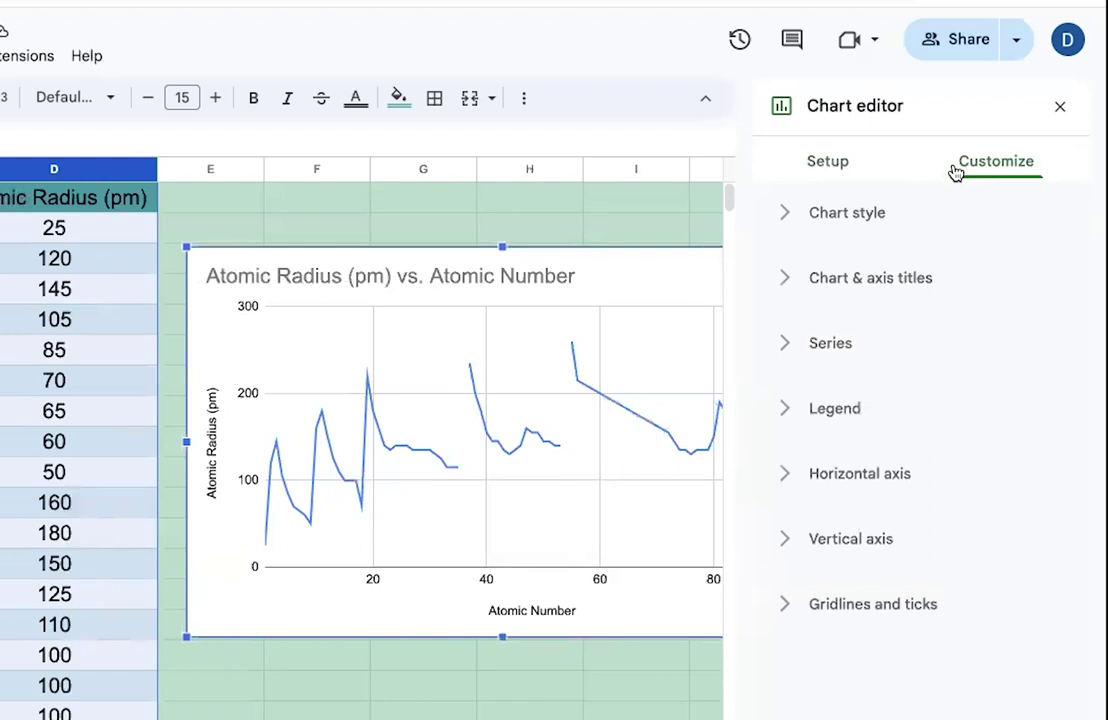
Set the point size of the Atomic Radius (pm) series to 7px and shift the chart slightly on the sheet.
click(620, 408)
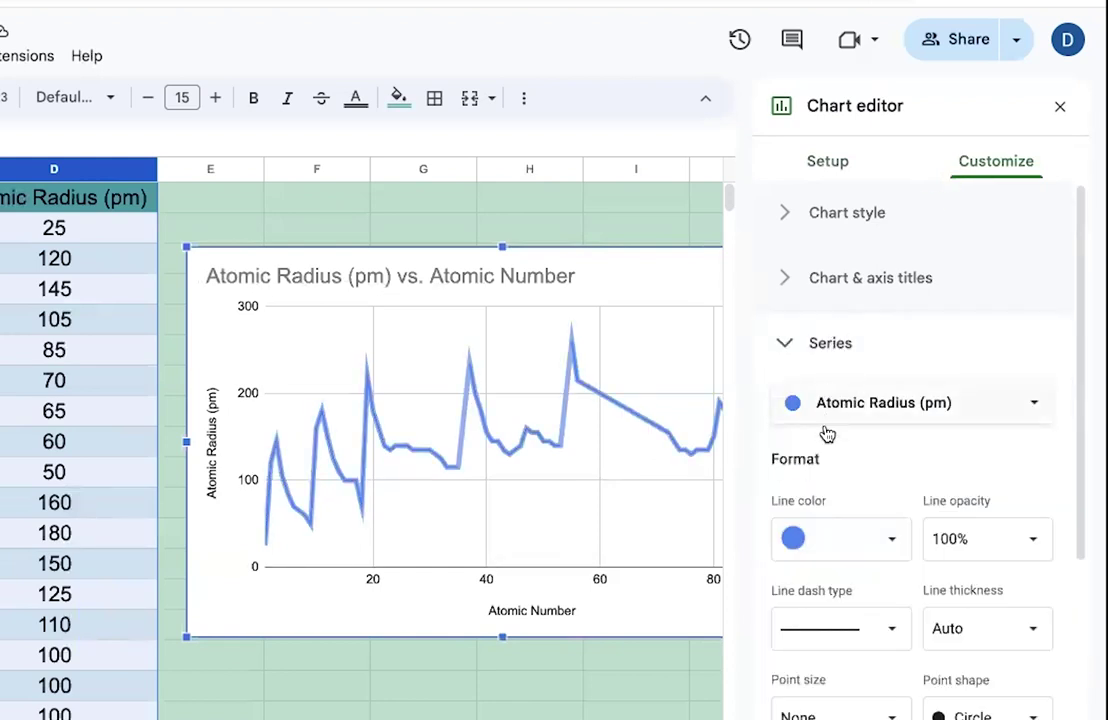
scroll(828, 497, down, 2)
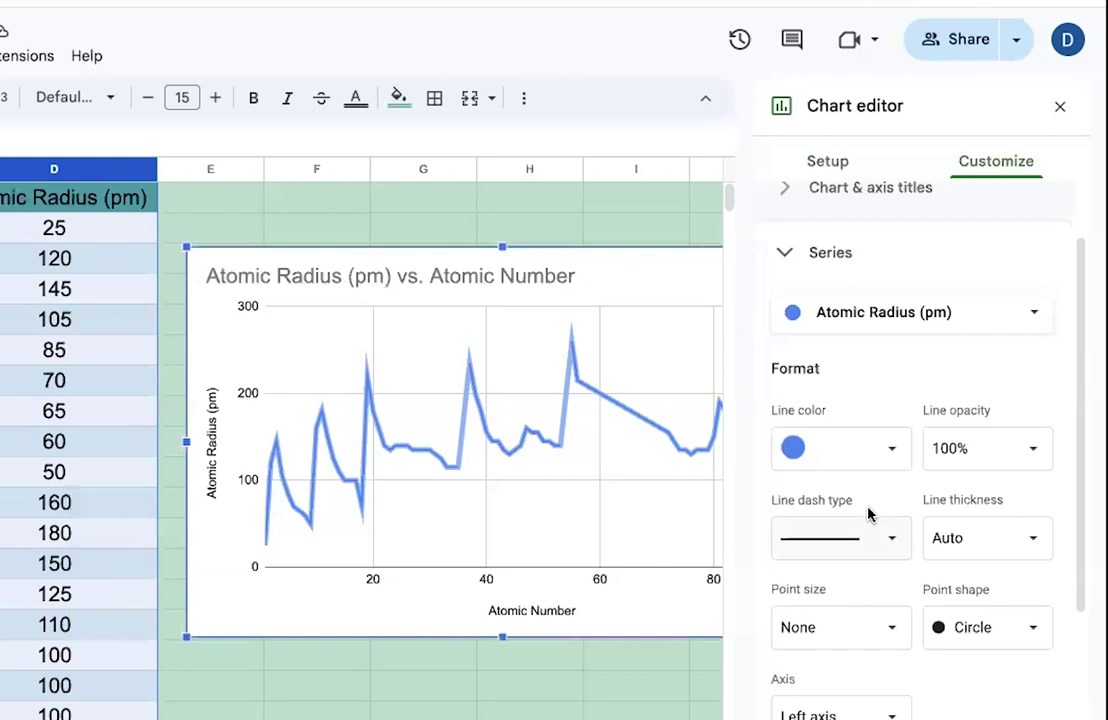
scroll(868, 515, down, 1)
click(851, 560)
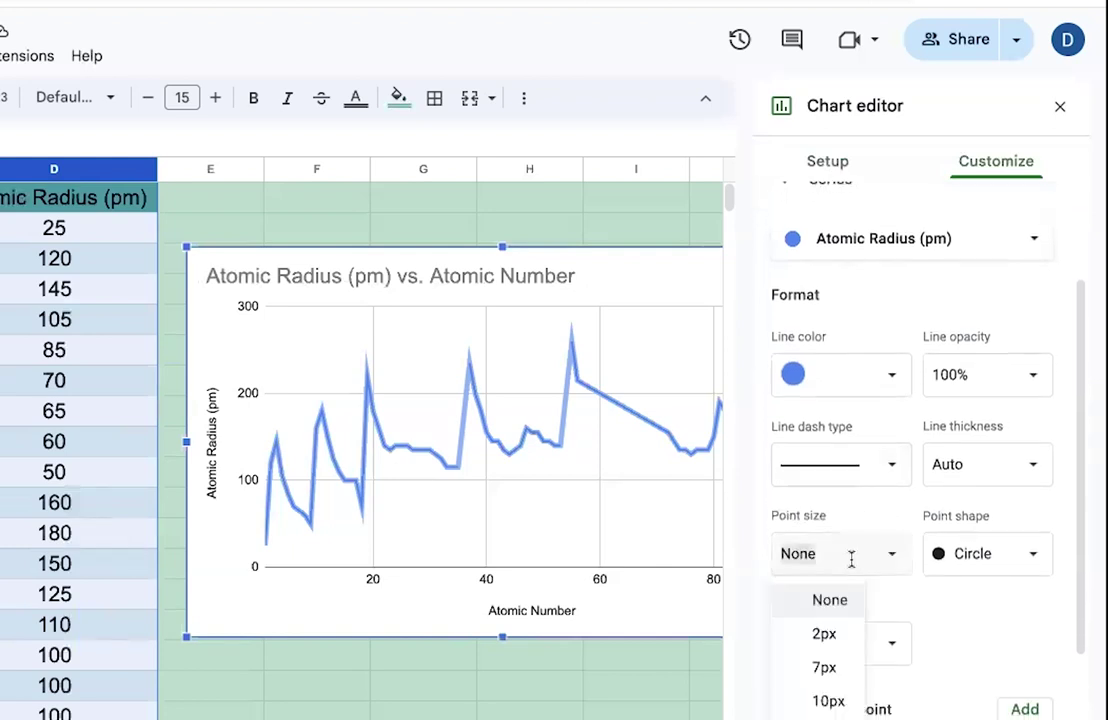
click(821, 668)
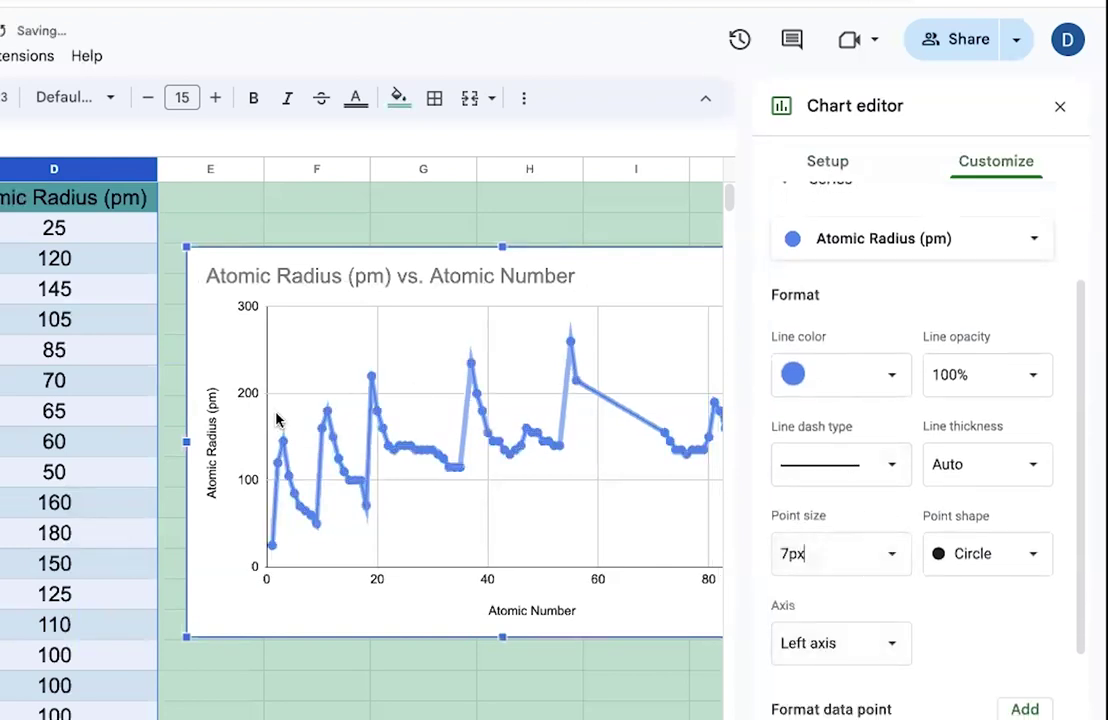
click(358, 207)
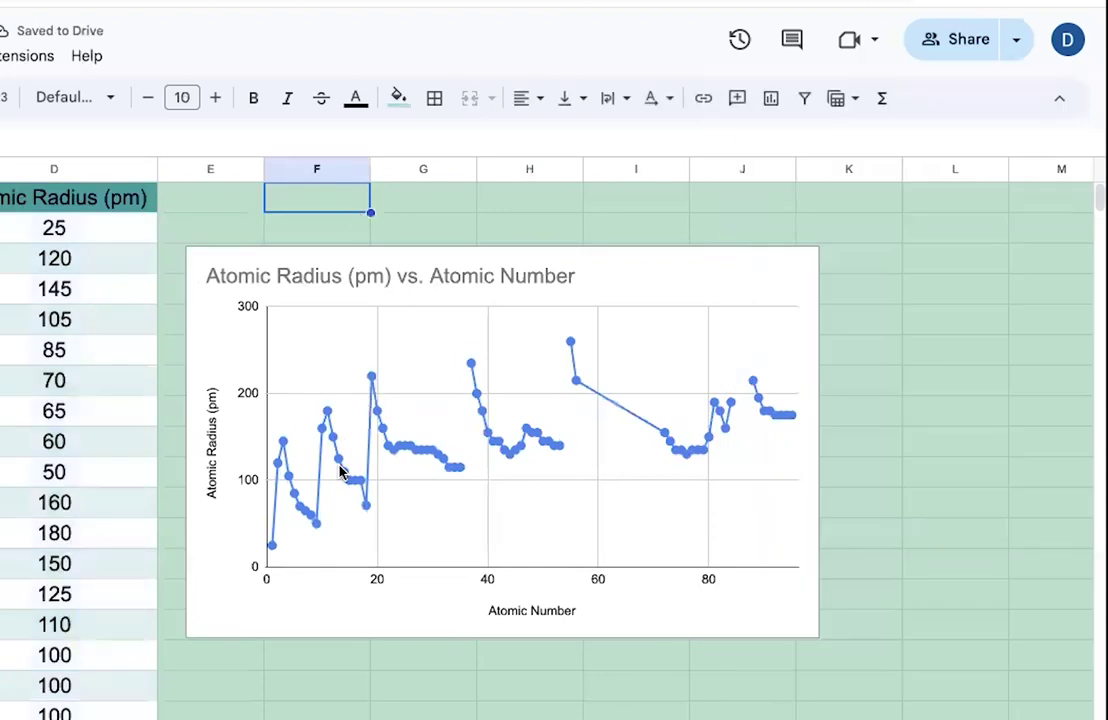
click(294, 404)
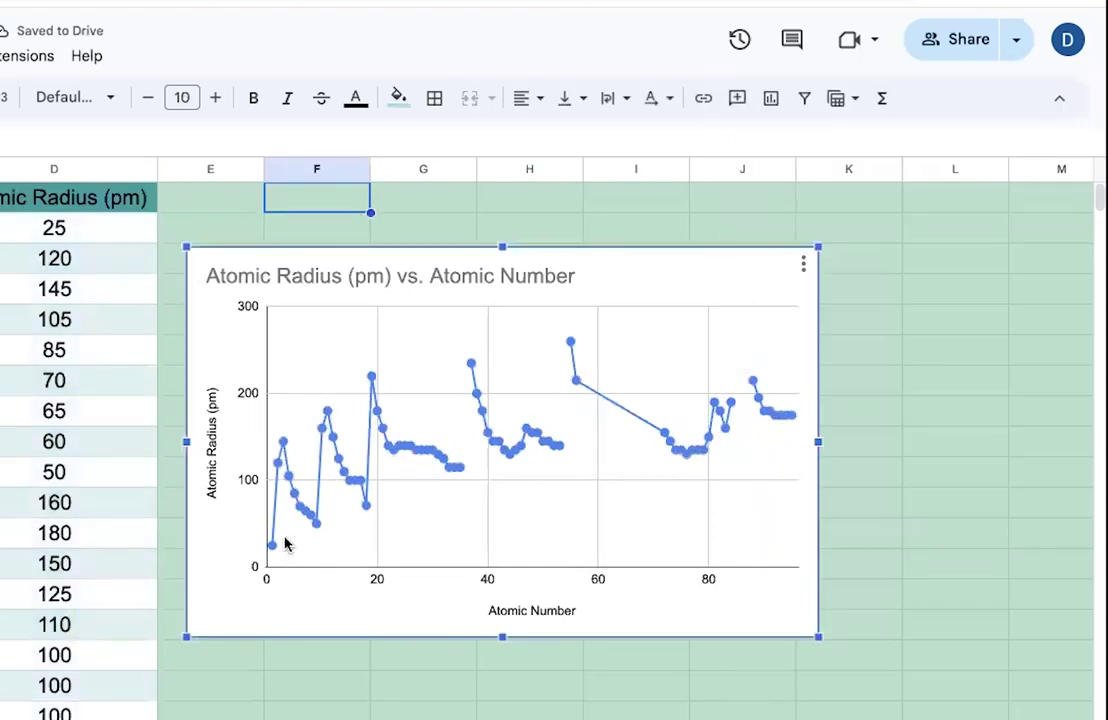
drag(625, 465, 672, 432)
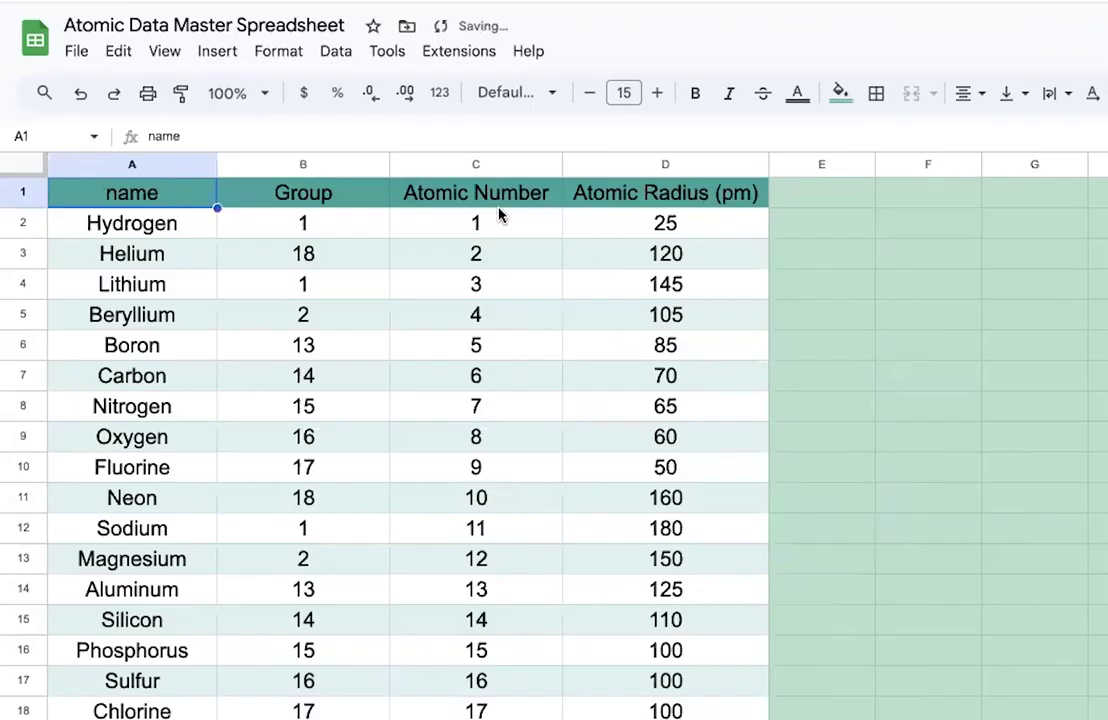
Insert a chart of atomic radius against atomic number for elements 1 to 10, using the range C2:D11.
click(508, 222)
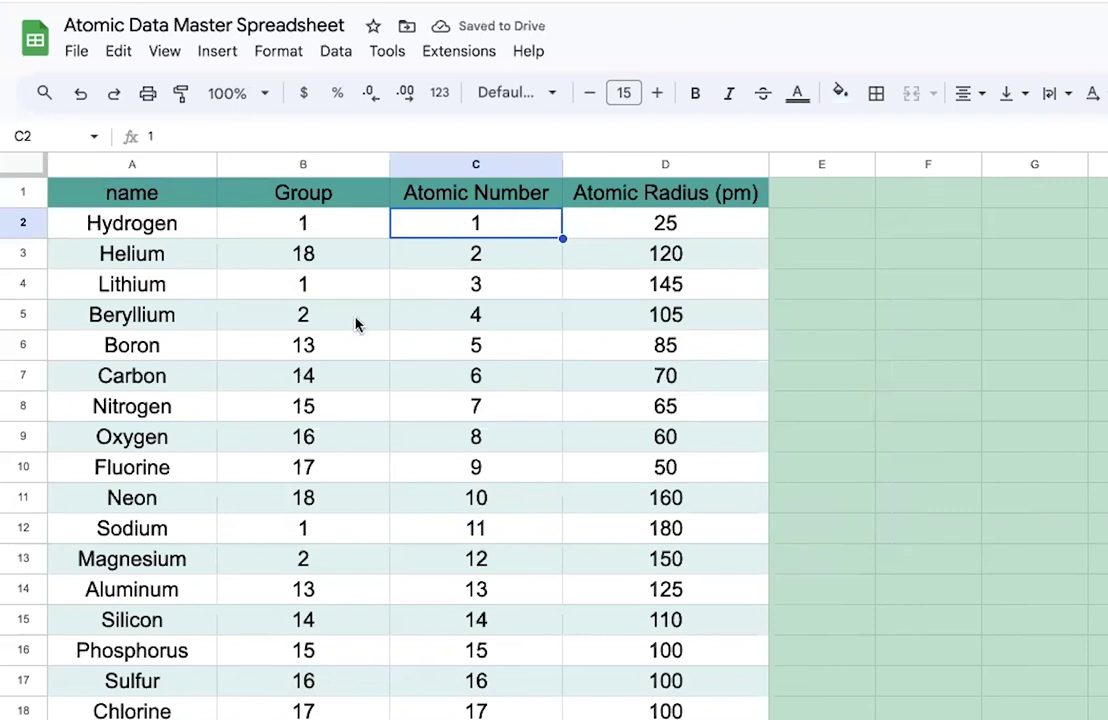
click(300, 497)
shift+click(308, 222)
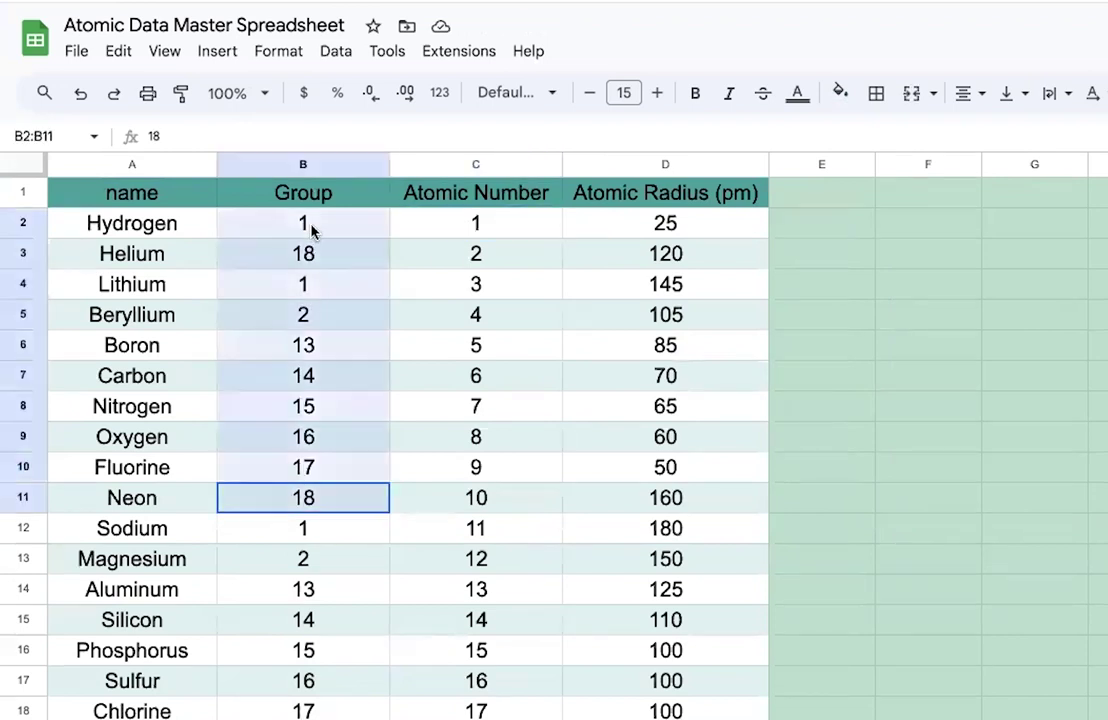
click(446, 230)
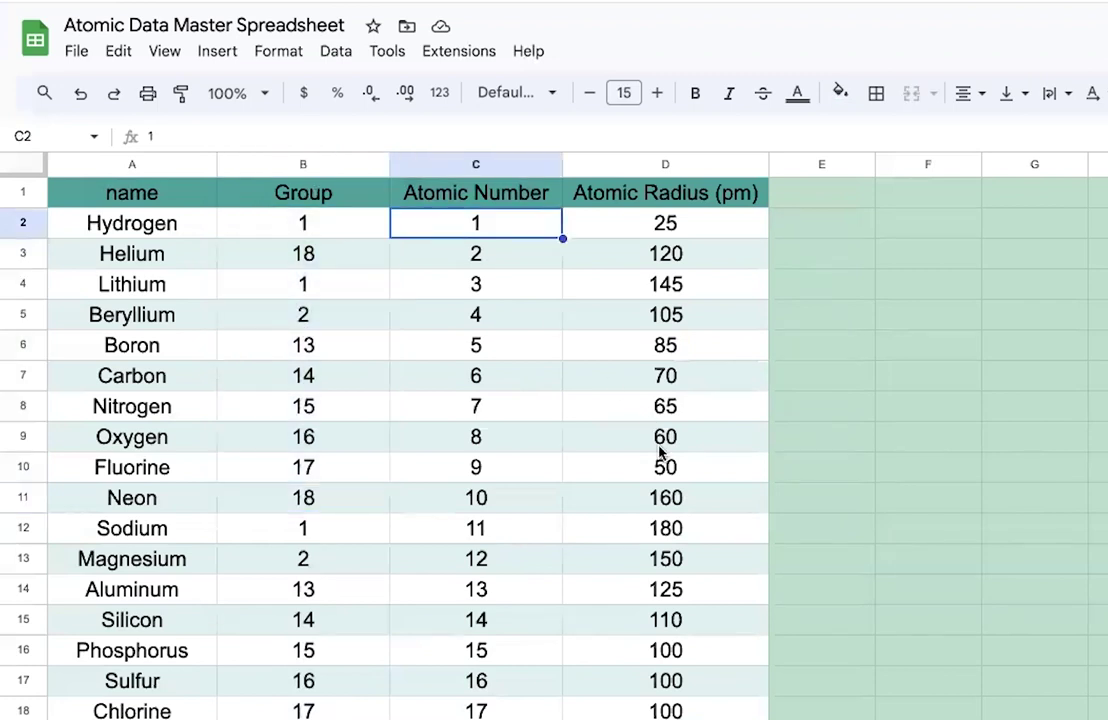
shift+click(676, 507)
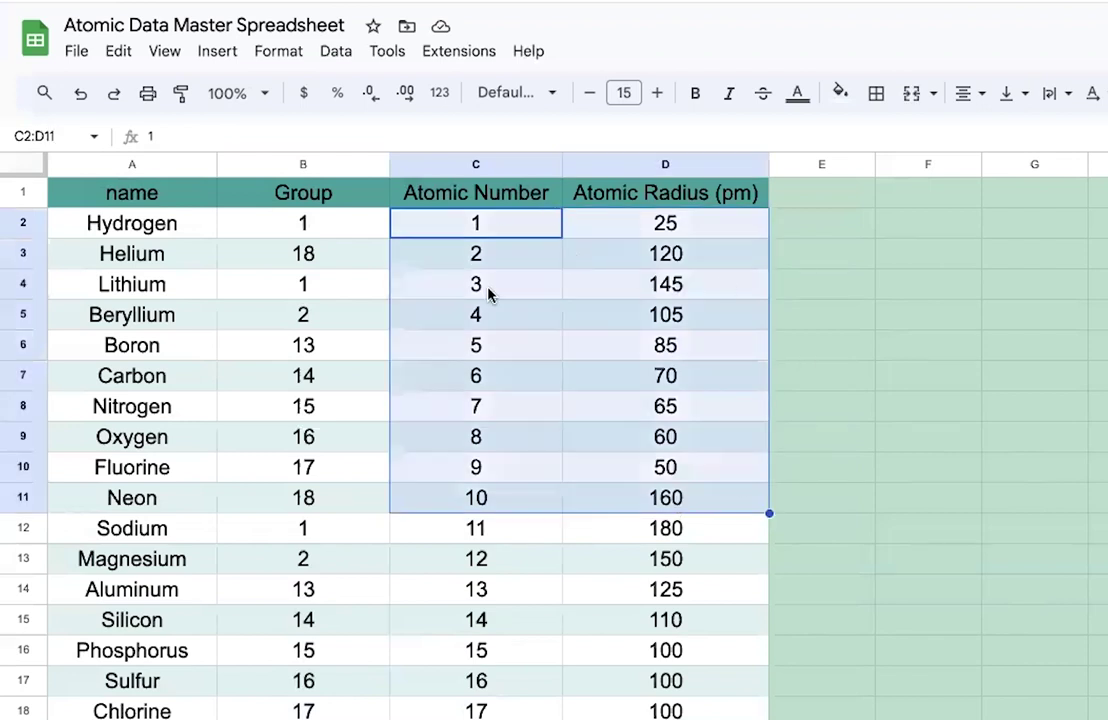
click(280, 52)
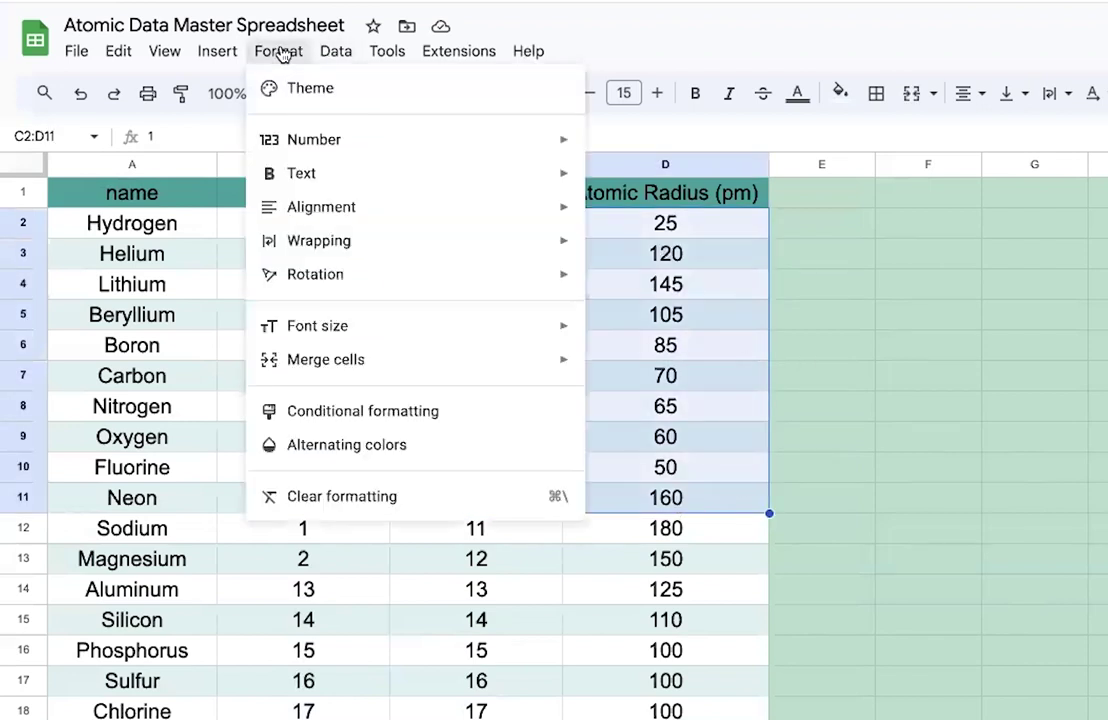
mouse_move(228, 50)
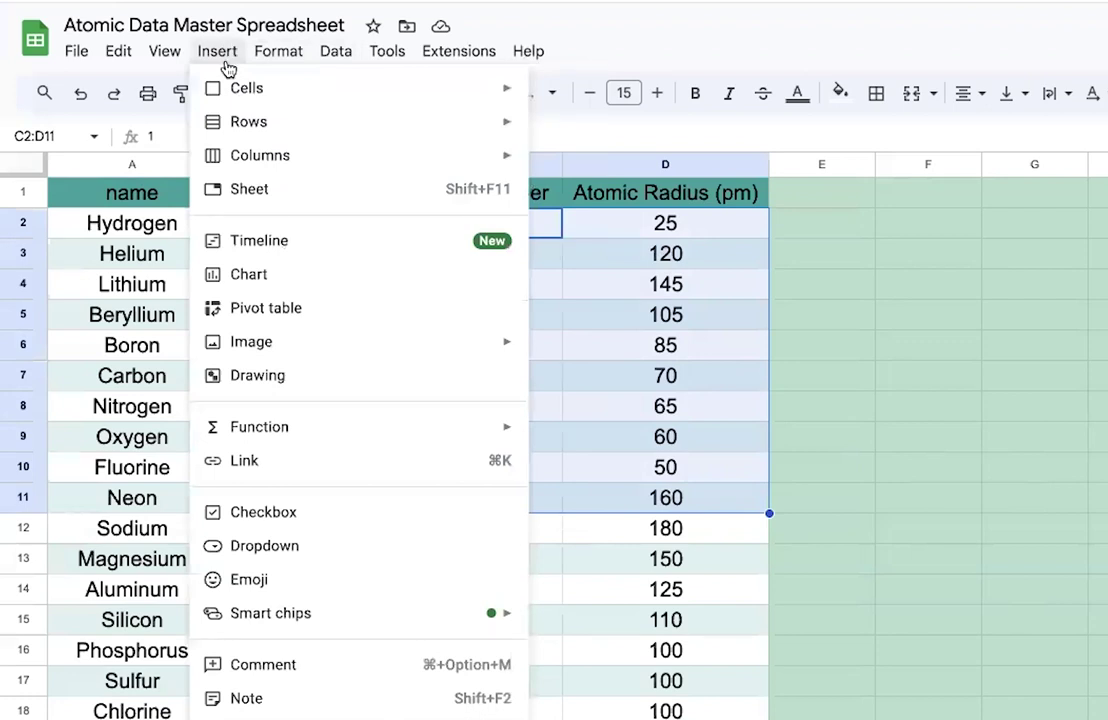
click(280, 286)
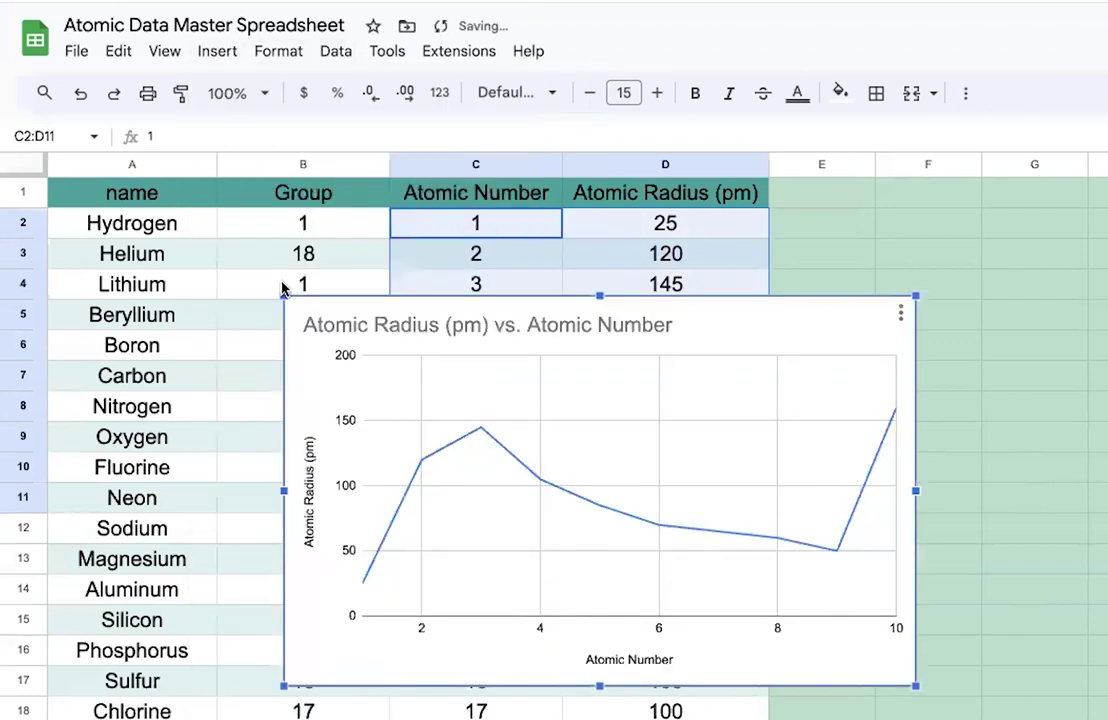
Move the new chart onto the empty cells beside the Atomic Radius (pm) column and deselect it.
drag(304, 311, 848, 250)
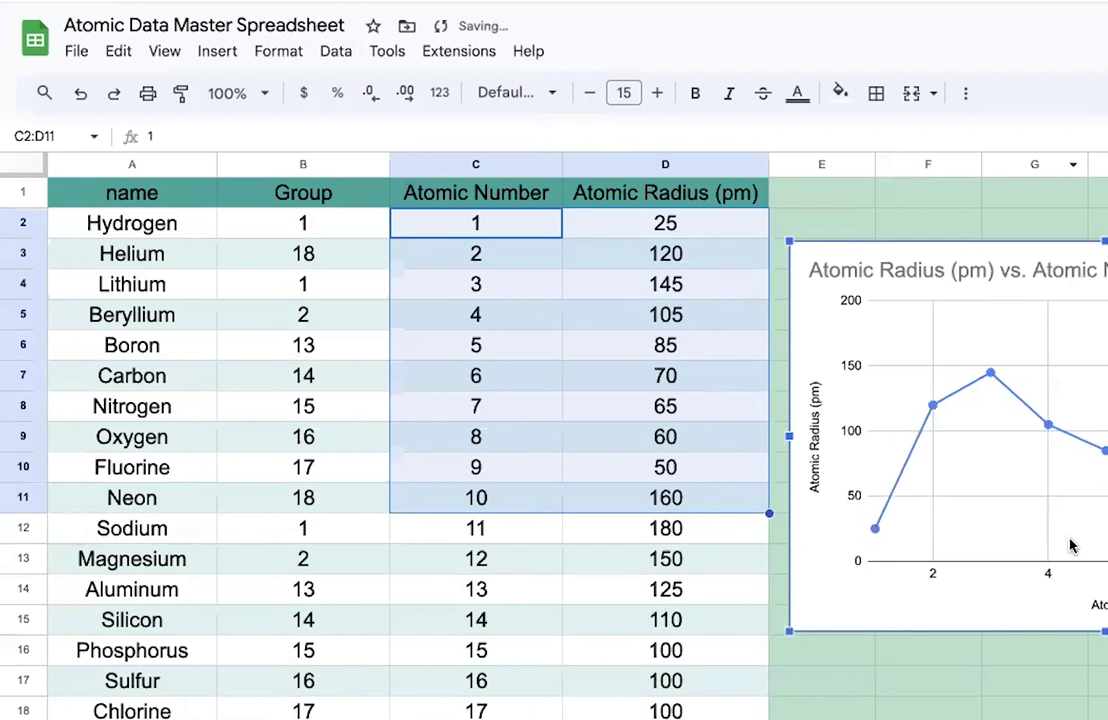
click(1006, 663)
scroll(1008, 662, right, 5)
scroll(1011, 660, left, 2)
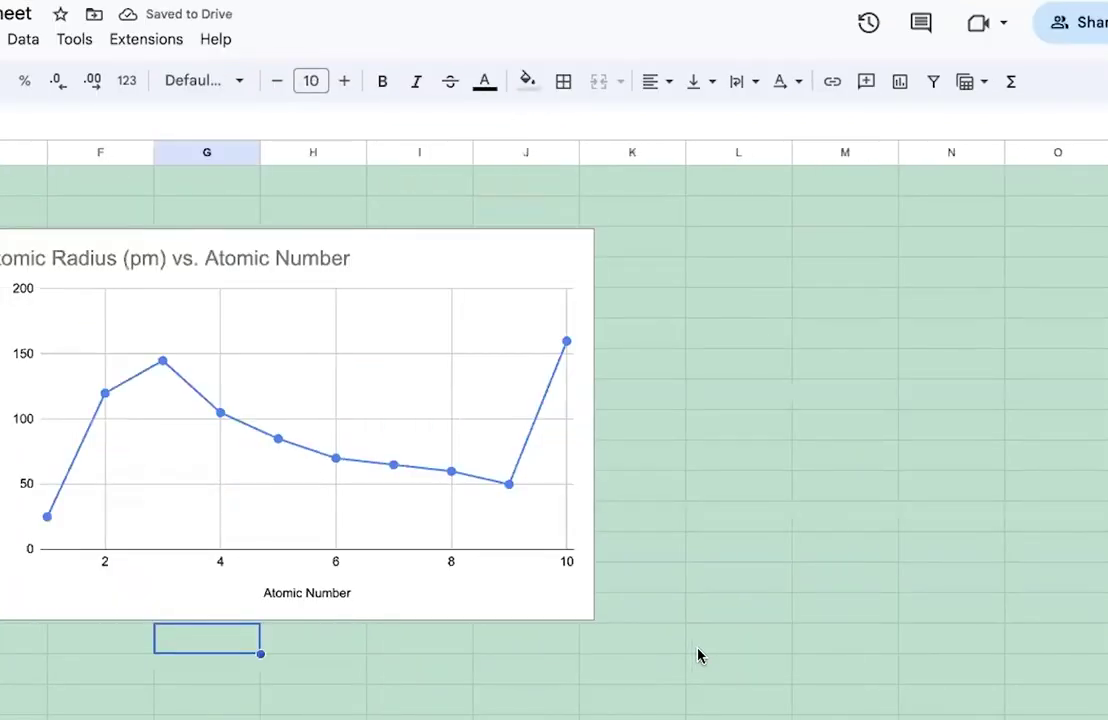
Change the chart title to "Atomic Radius of elements 1-10".
scroll(698, 655, left, 5)
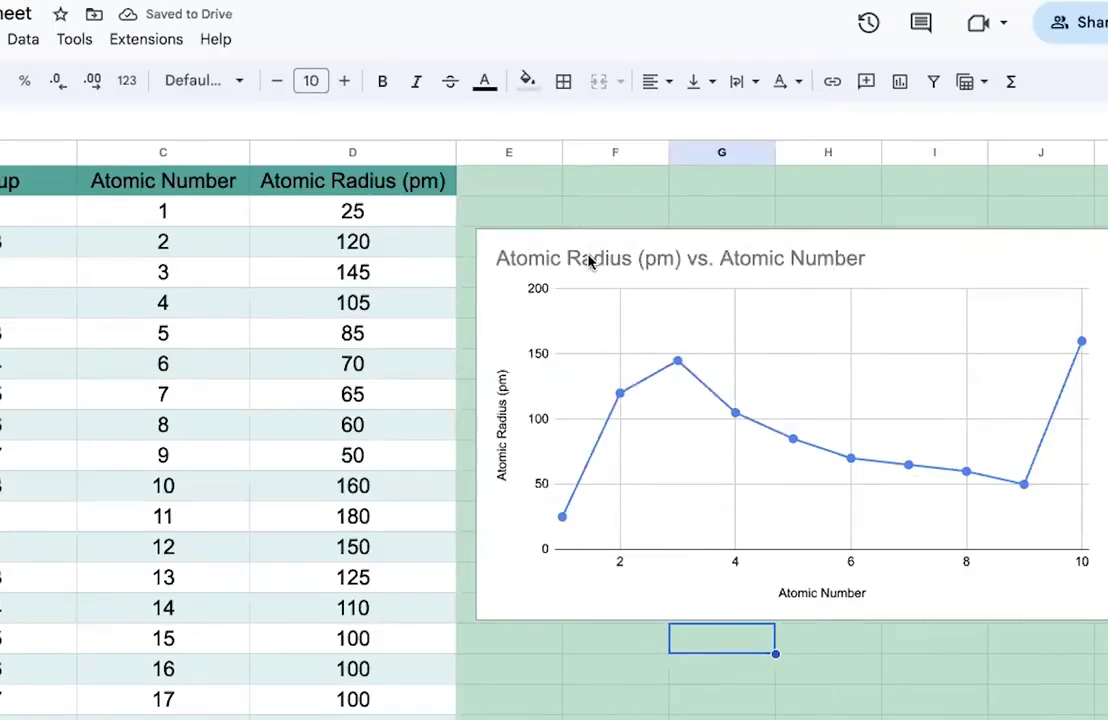
double_click(590, 259)
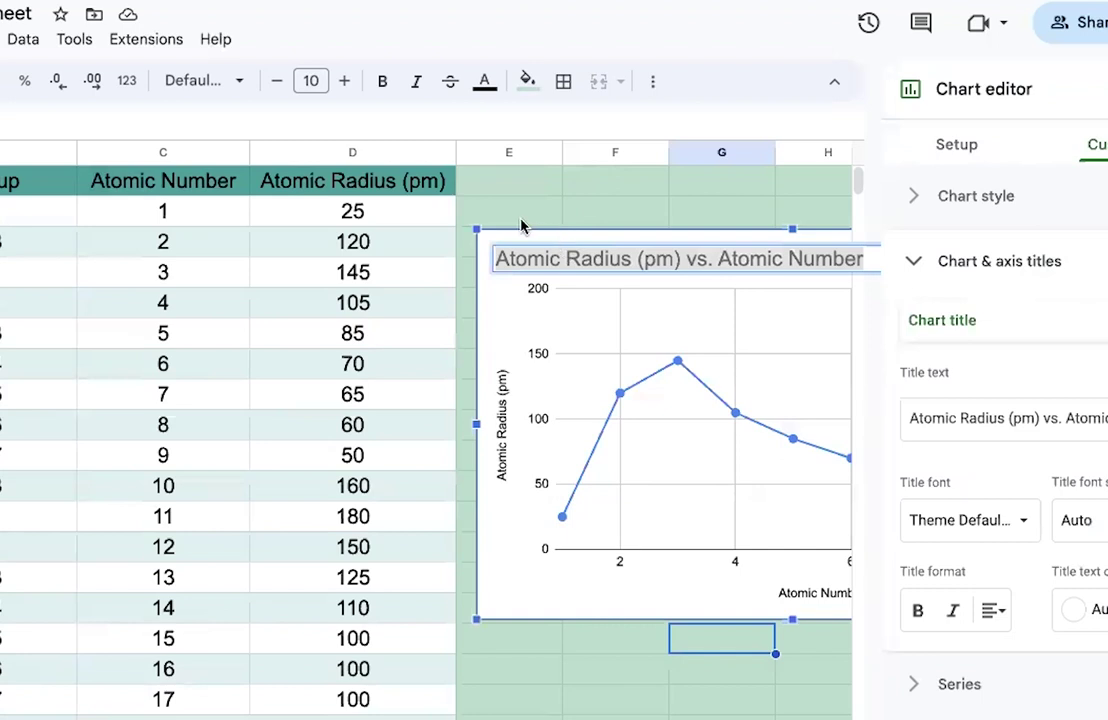
click(982, 425)
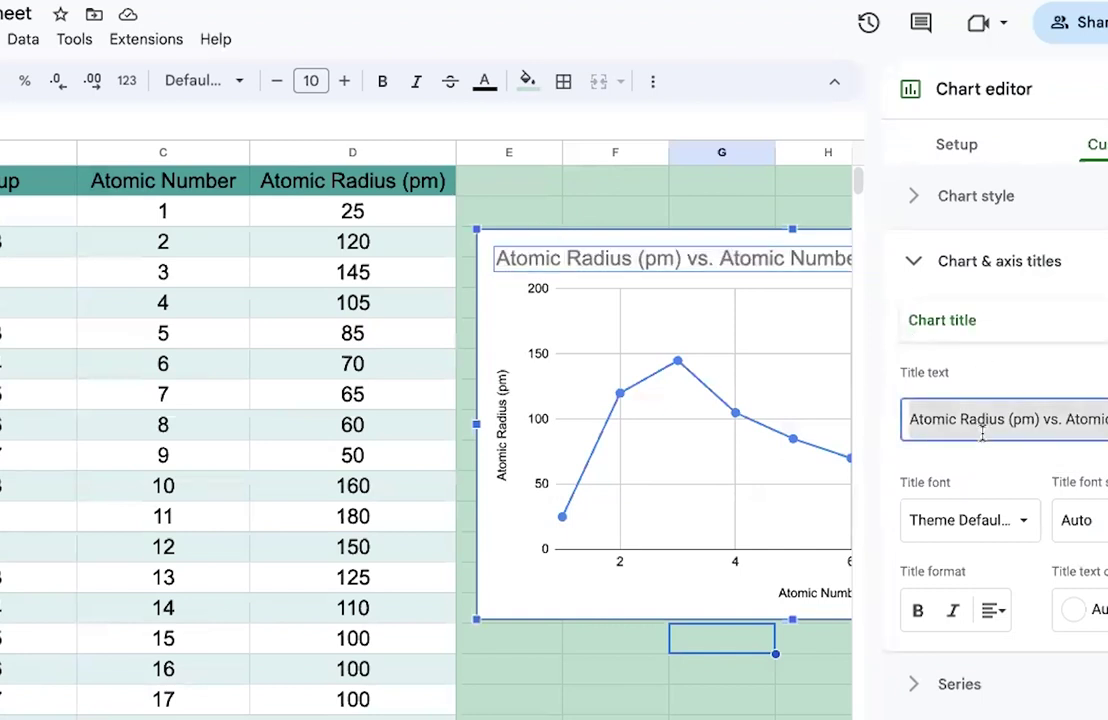
key(BackSpace)
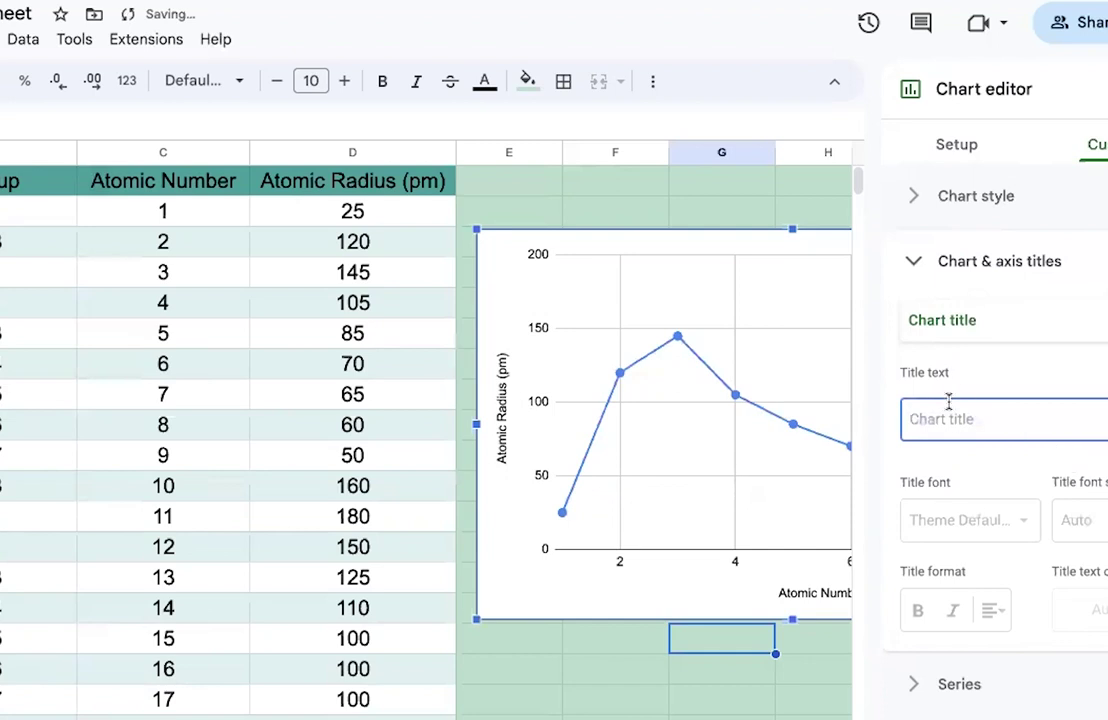
text(At)
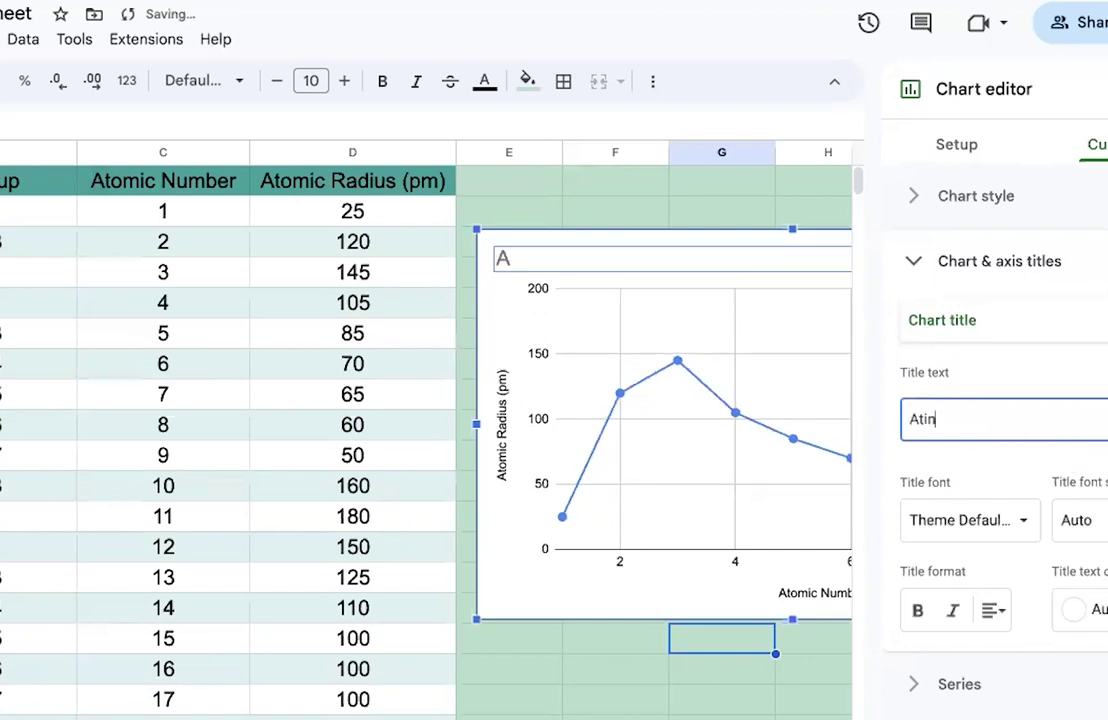
text(omic Radius)
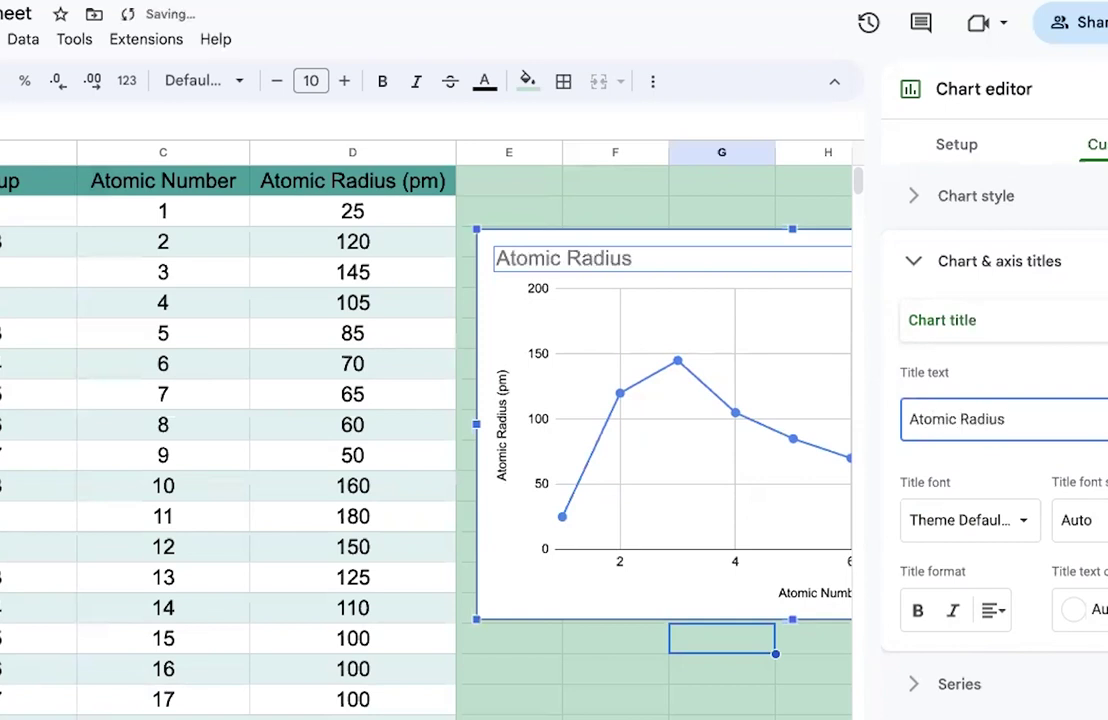
text( of elements 1-10)
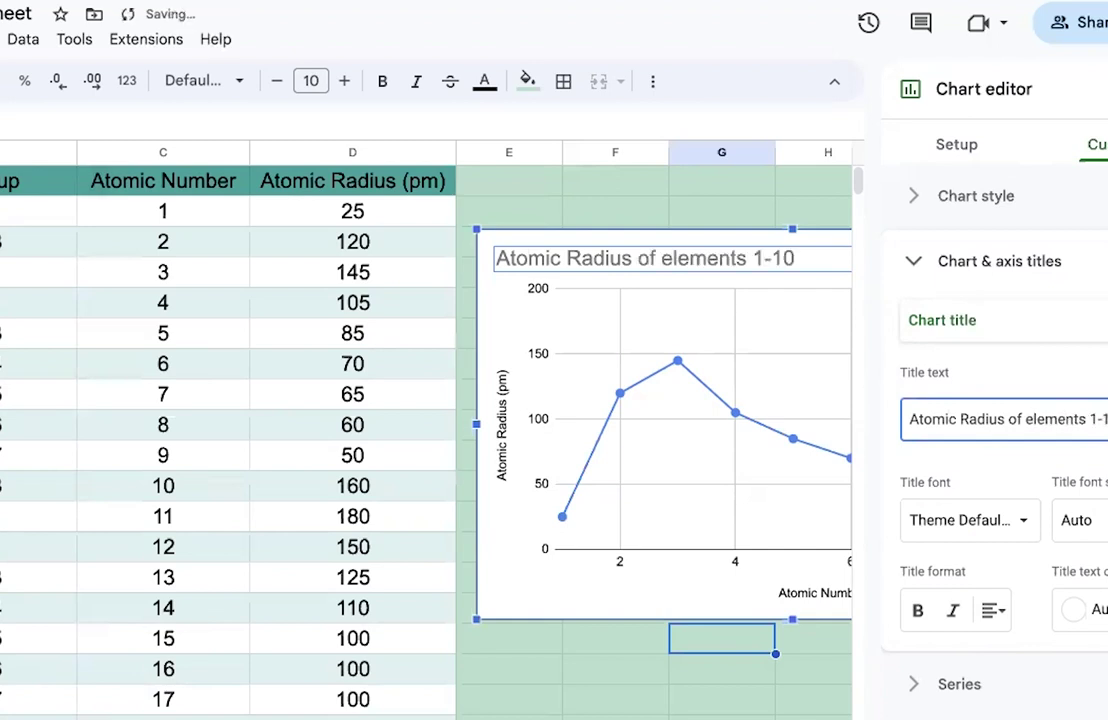
scroll(645, 500, right, 3)
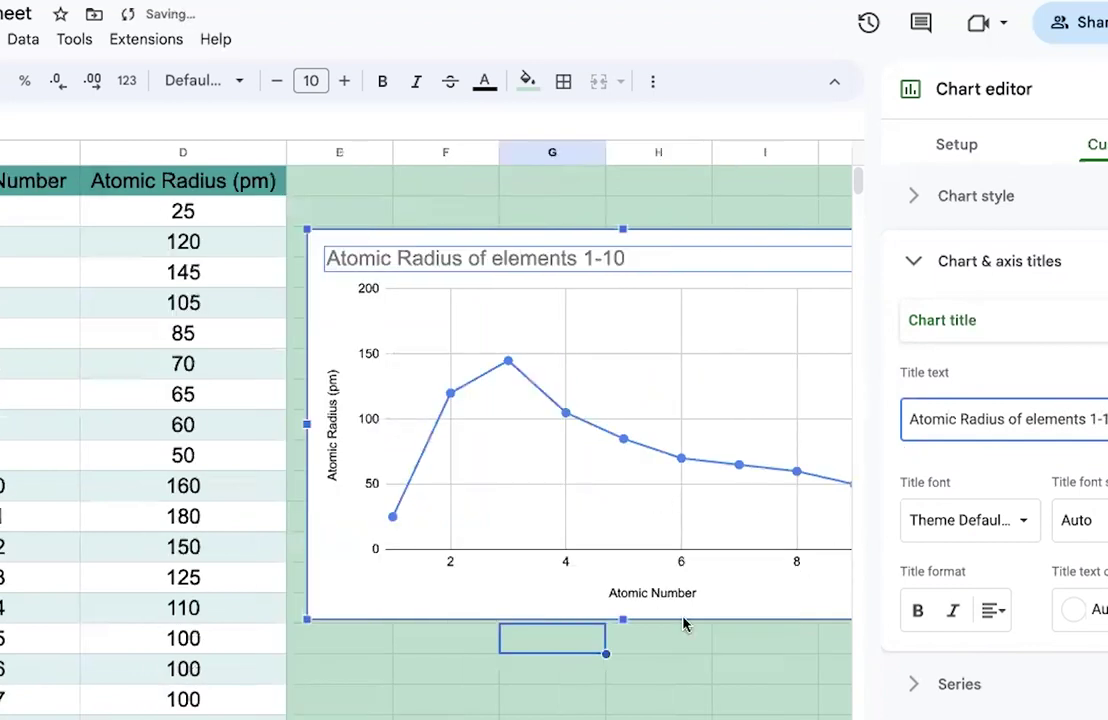
click(675, 640)
Open the chart's vertical and horizontal axis titles for editing, then leave the chart and review the sheet's data.
double_click(333, 412)
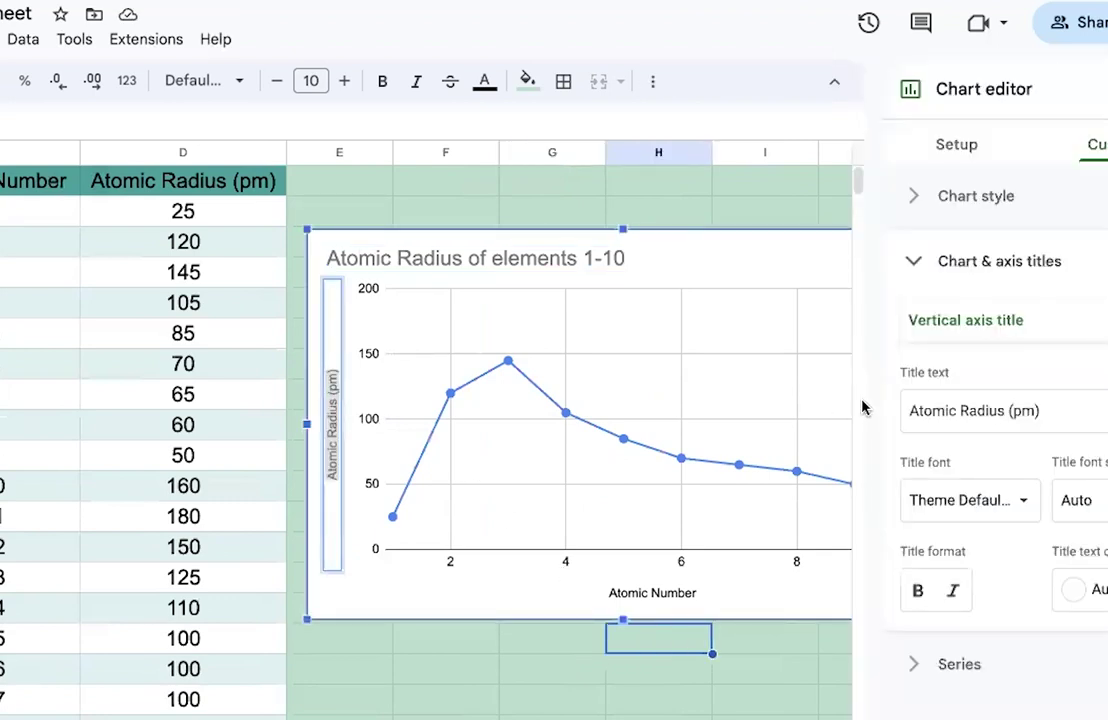
click(1040, 411)
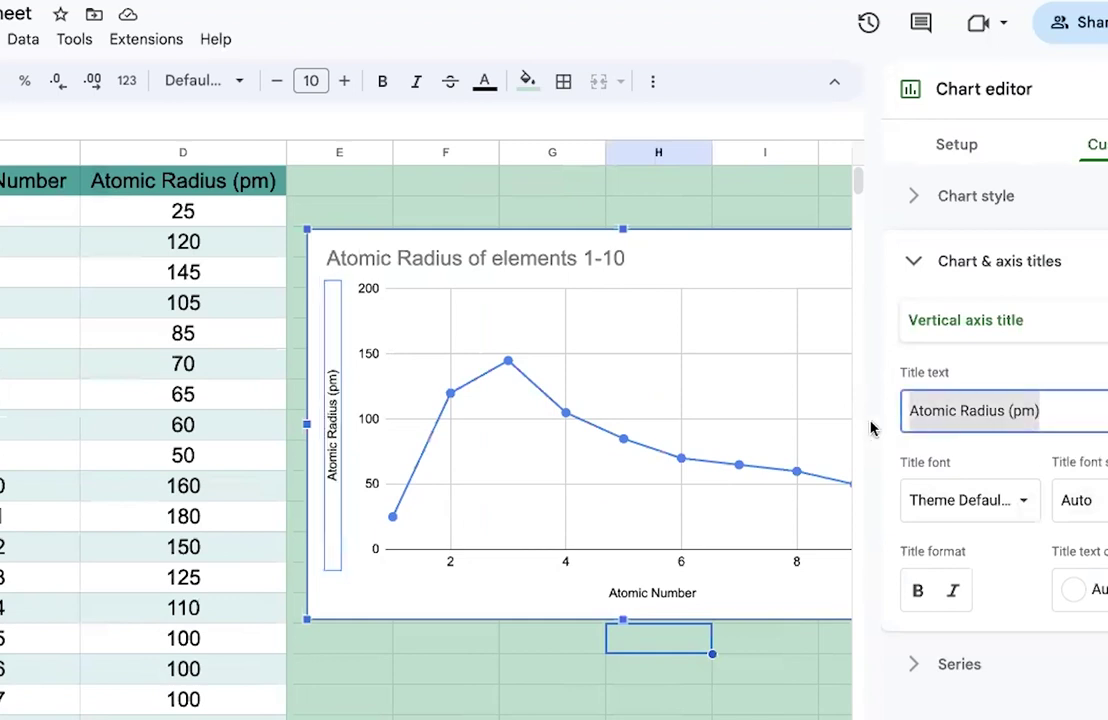
click(560, 593)
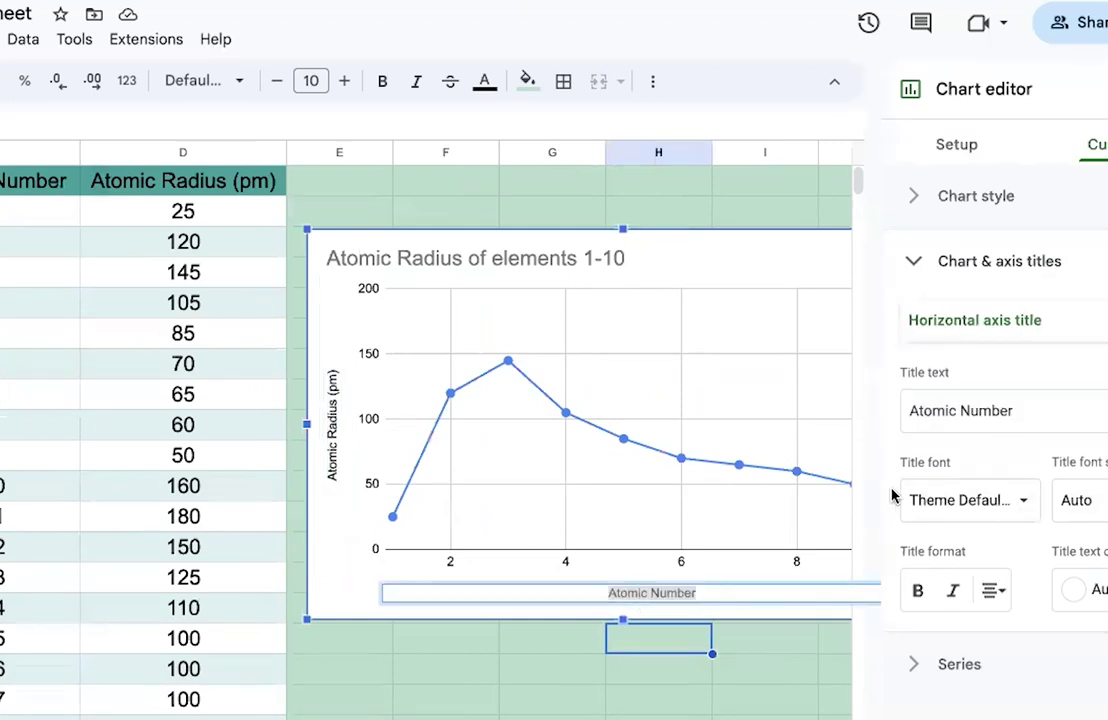
click(452, 705)
scroll(450, 718, down, 1)
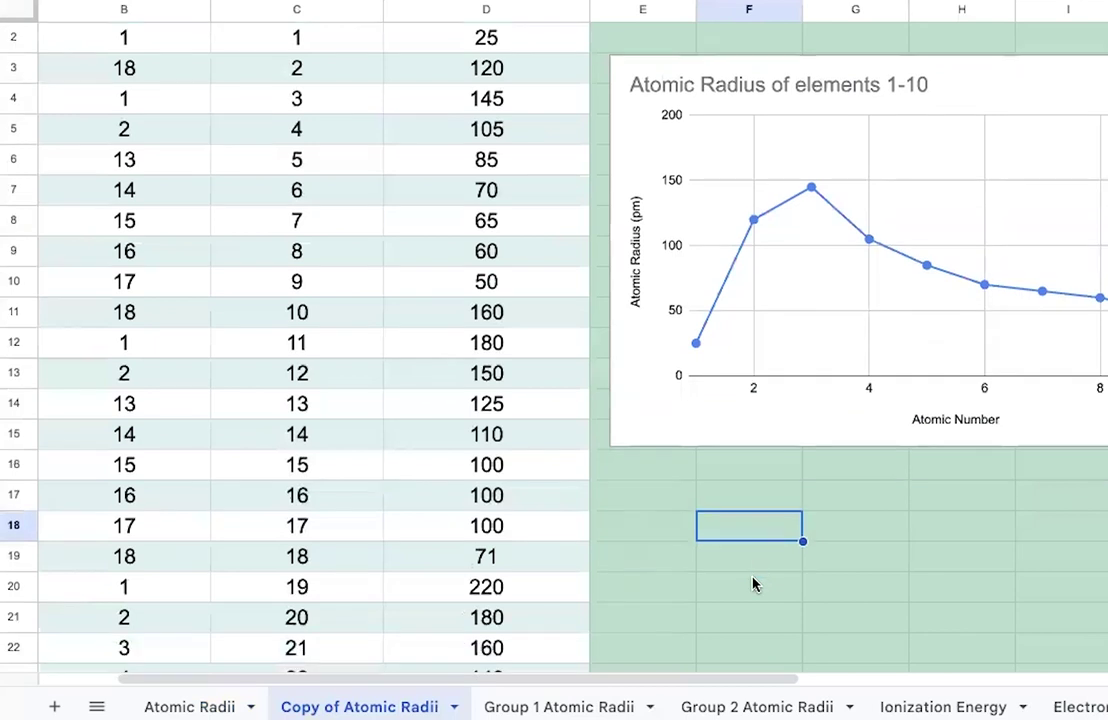
scroll(754, 585, up, 1)
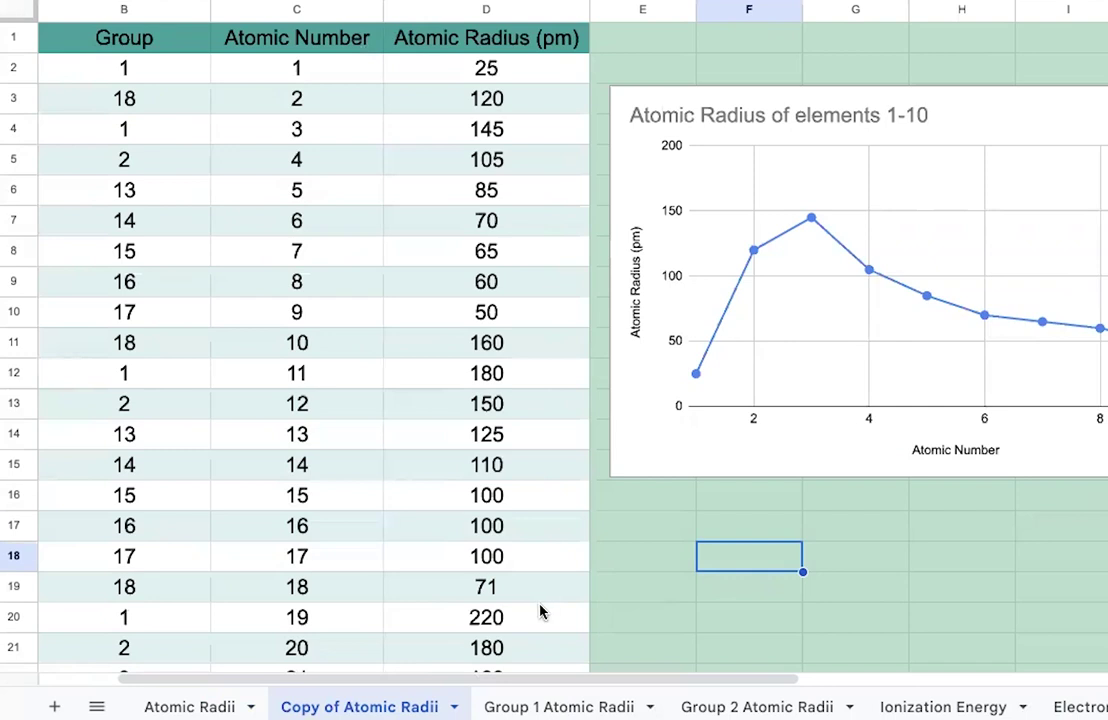
scroll(540, 612, left, 2)
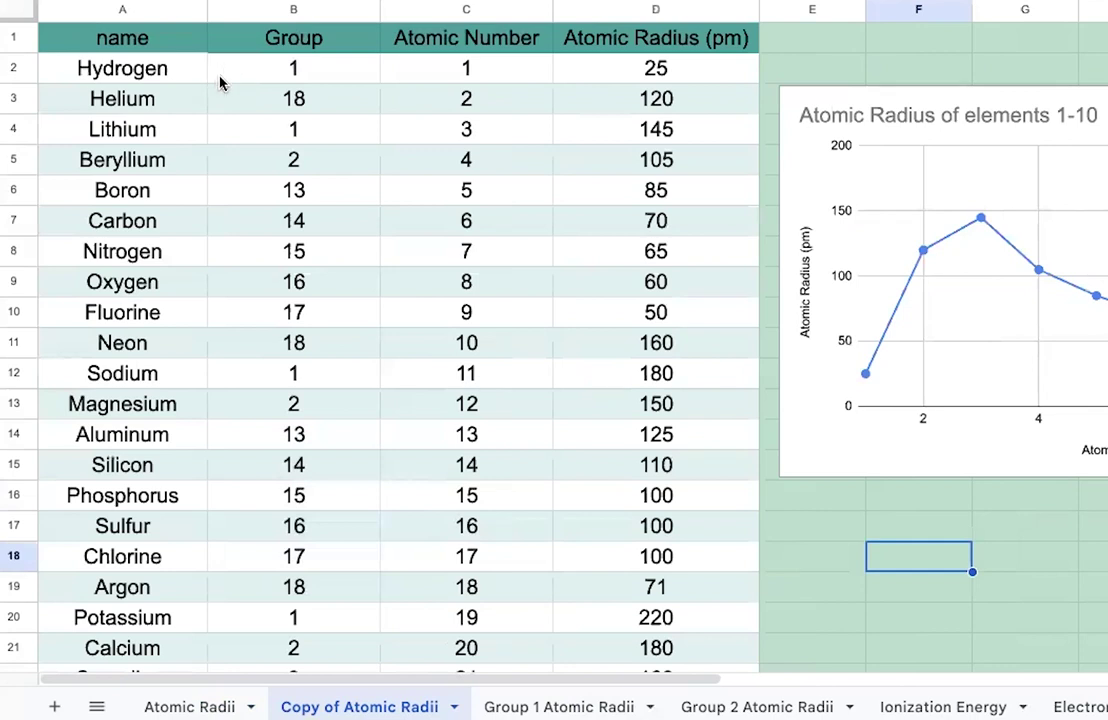
Duplicate the Atomic Radii sheet within the same spreadsheet.
click(189, 706)
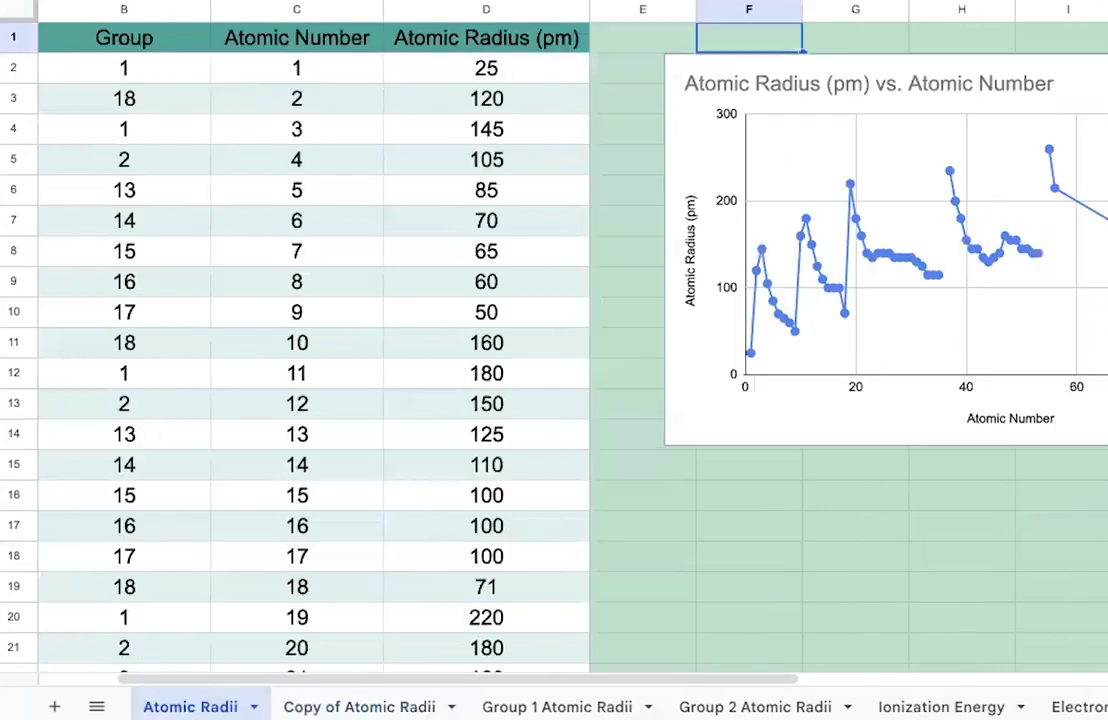
scroll(275, 567, left, 3)
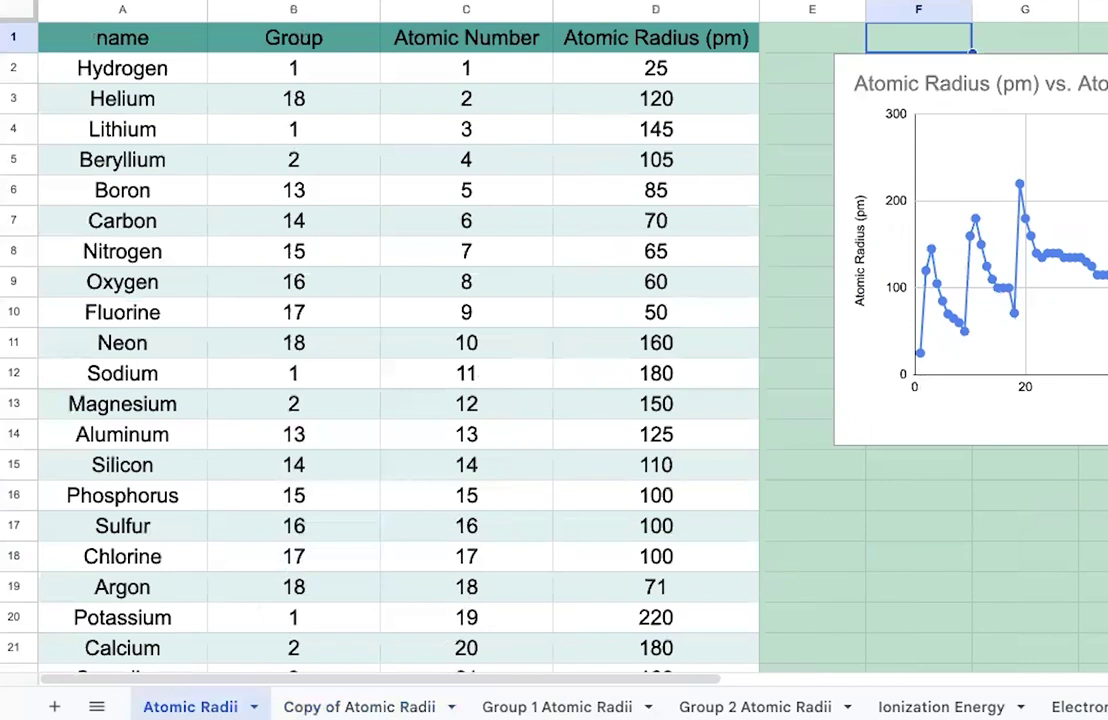
right_click(190, 706)
mouse_move(212, 412)
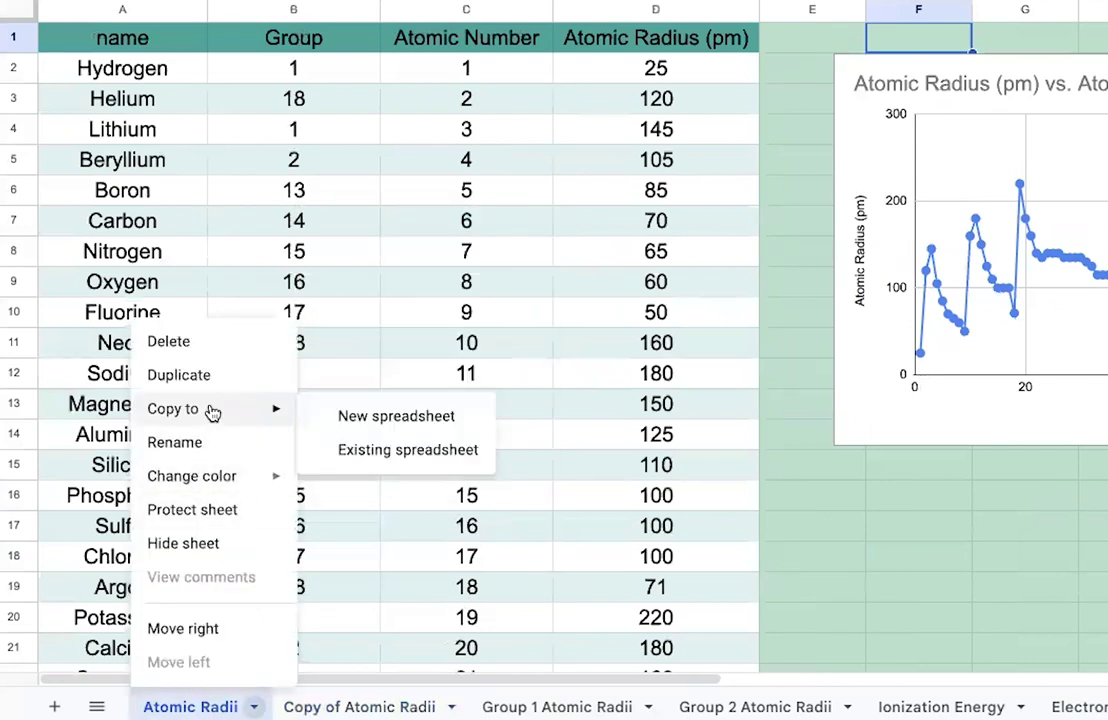
click(334, 415)
click(253, 706)
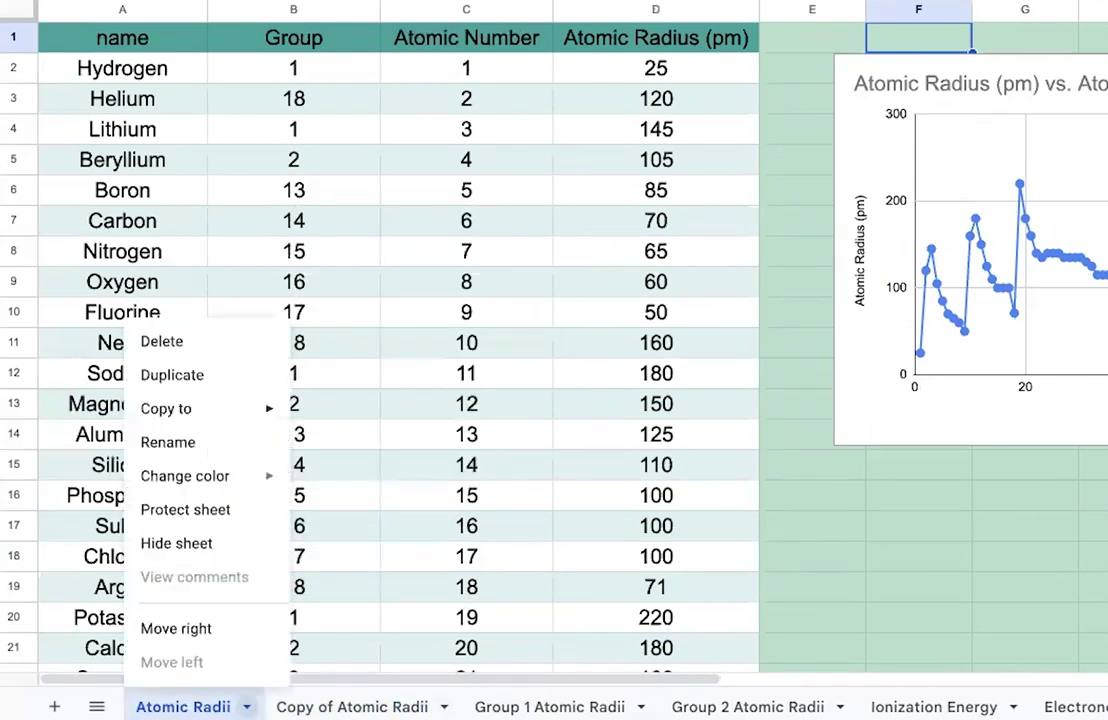
mouse_move(196, 402)
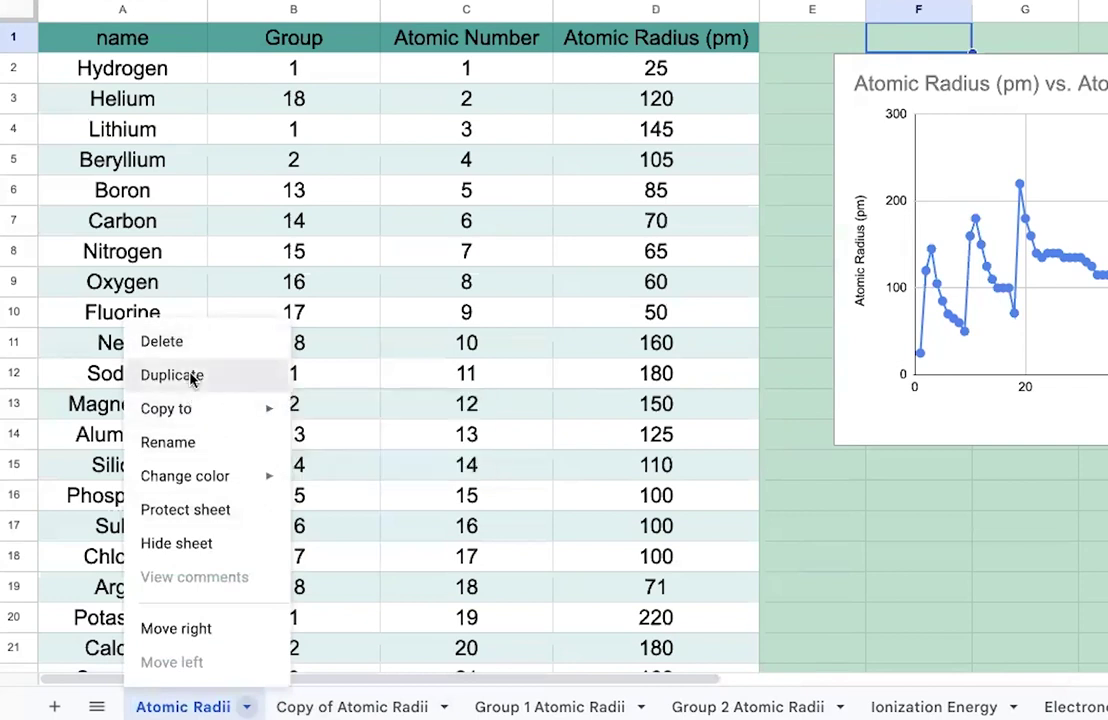
click(191, 376)
Delete the chart from the duplicated sheet and rename that sheet "Atomic Radii of Group".
click(1037, 168)
key(Delete)
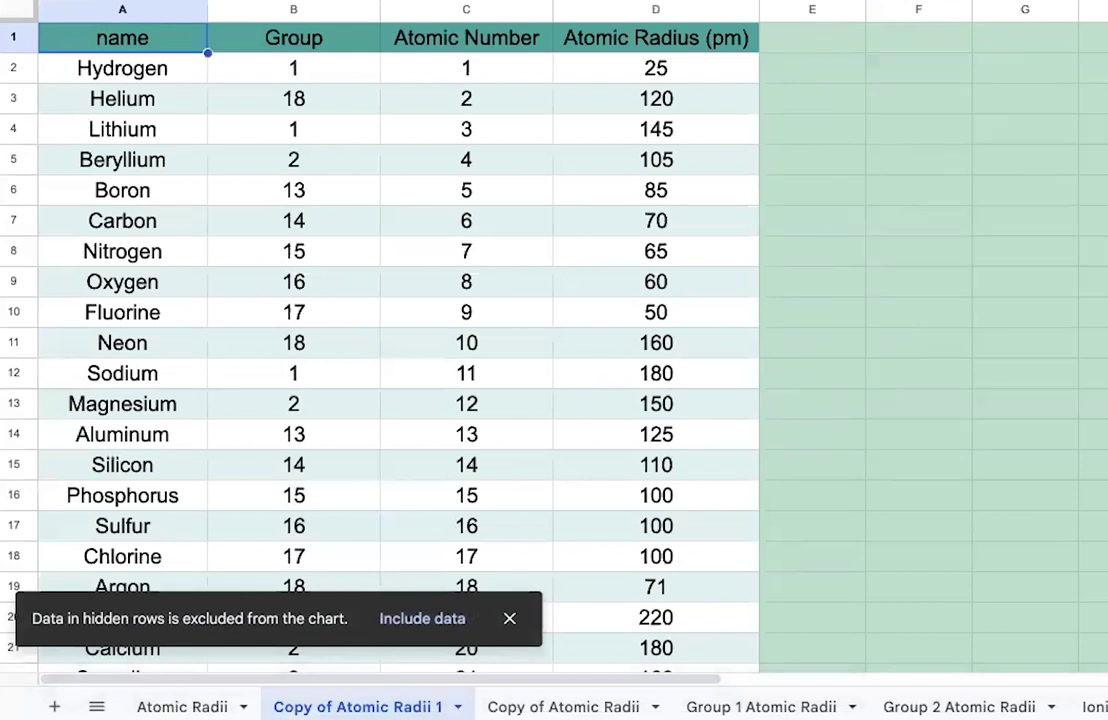
double_click(358, 706)
text(Atomic Radii of Group)
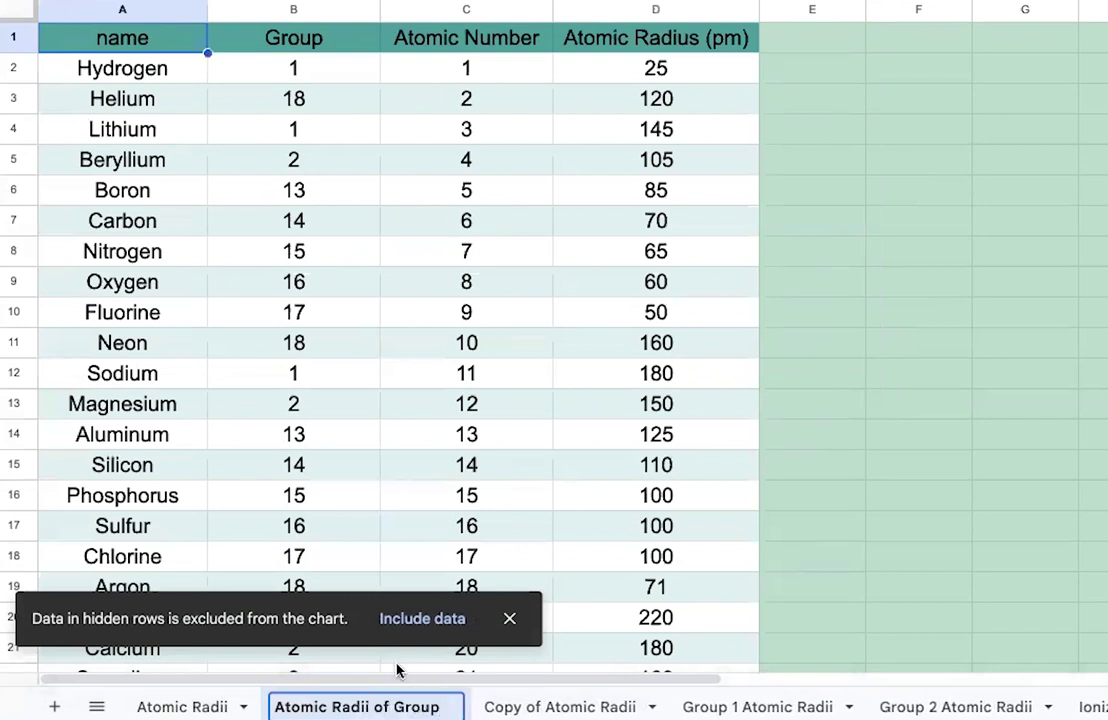
click(707, 493)
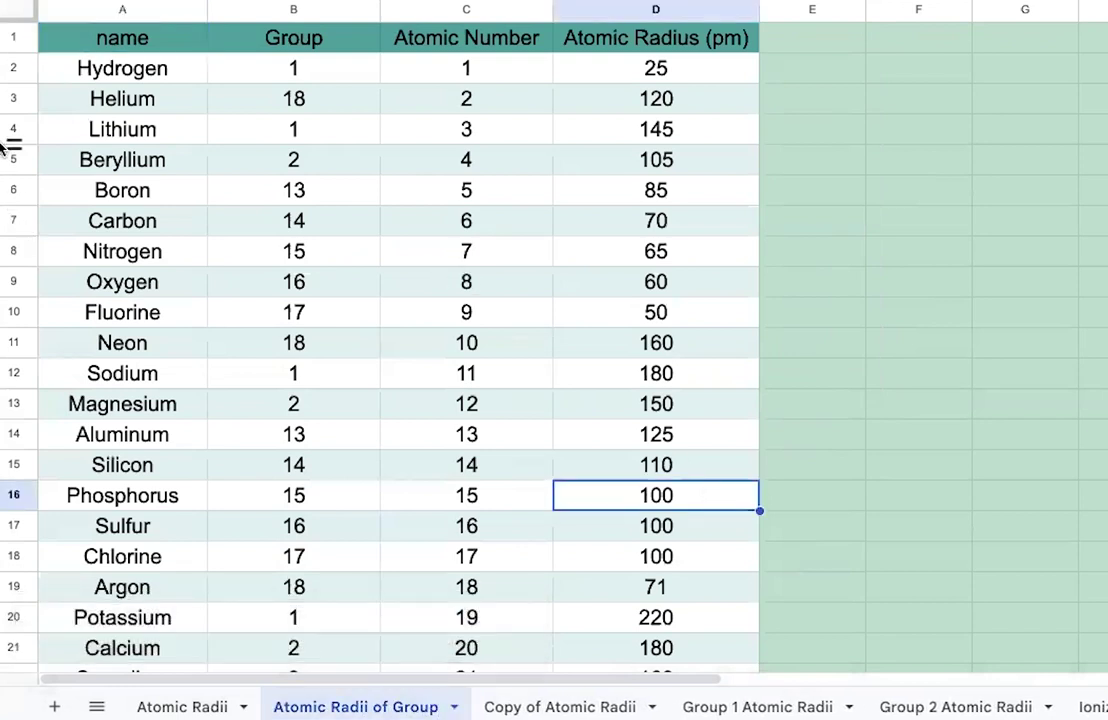
Delete the Helium row from the Atomic Radii of Group sheet.
click(7, 97)
right_click(7, 97)
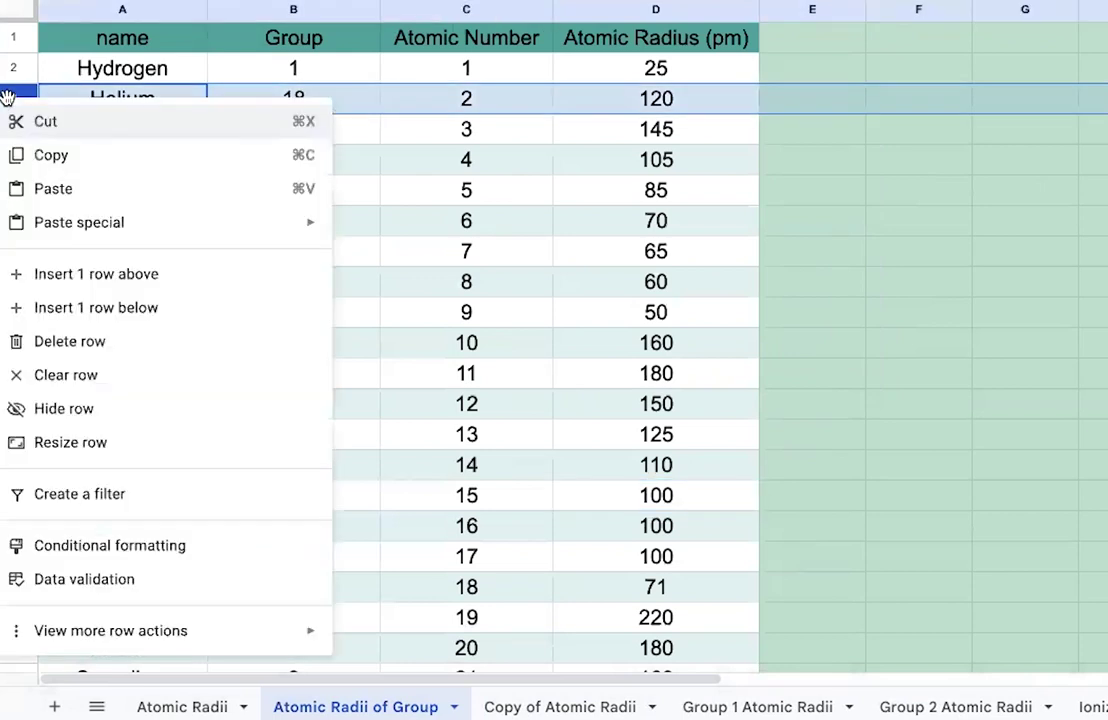
click(36, 344)
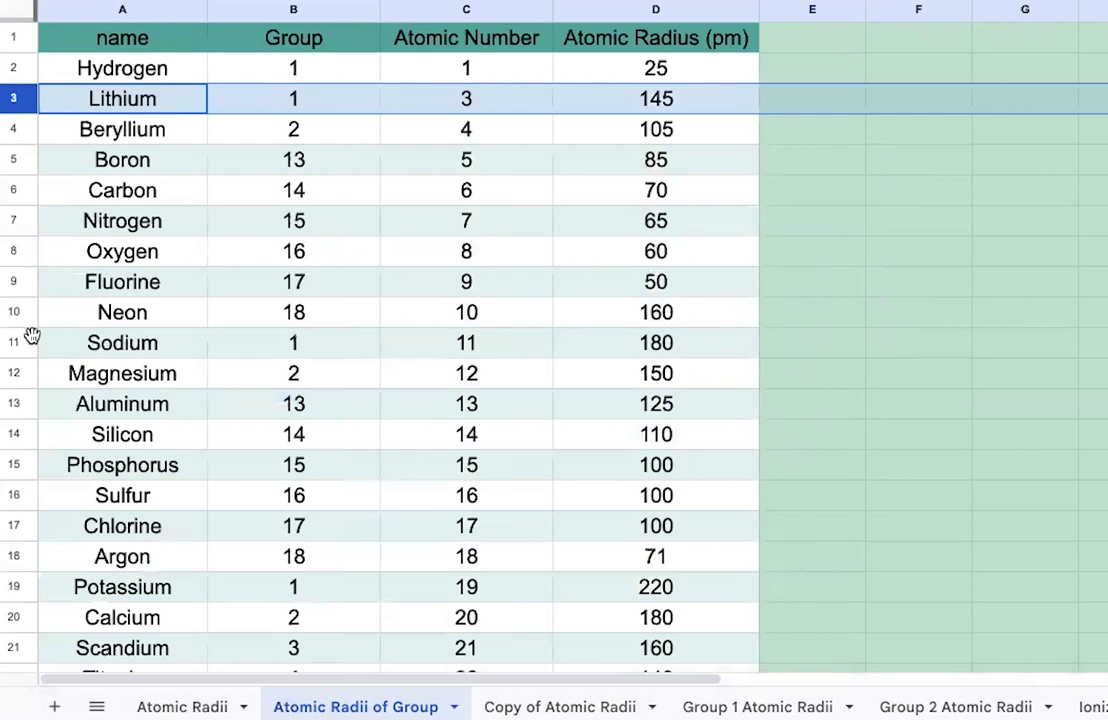
Delete rows 4 to 10, Beryllium through Neon, from the Atomic Radii of Group sheet.
click(10, 129)
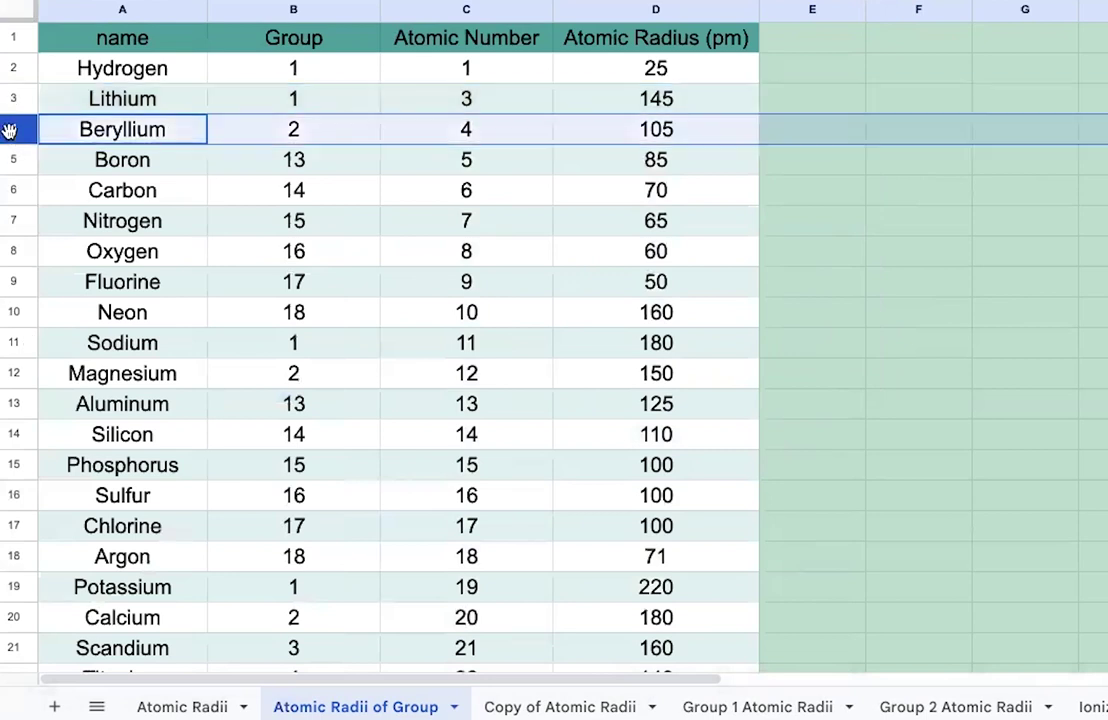
shift+click(14, 311)
right_click(17, 191)
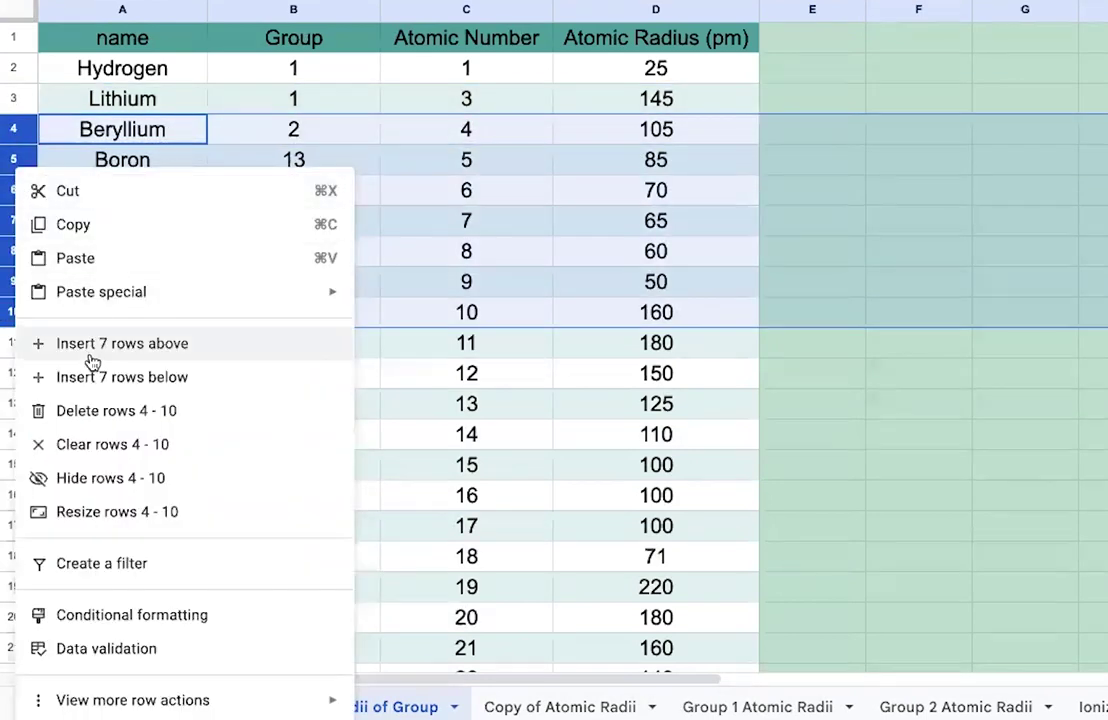
click(88, 408)
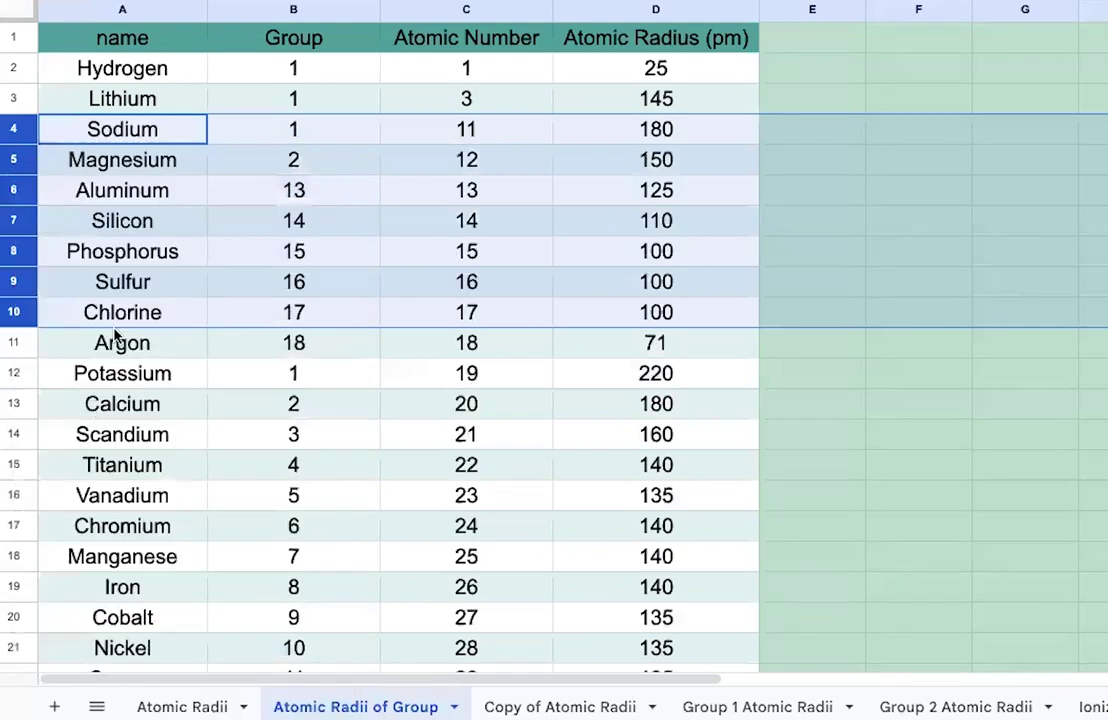
click(52, 208)
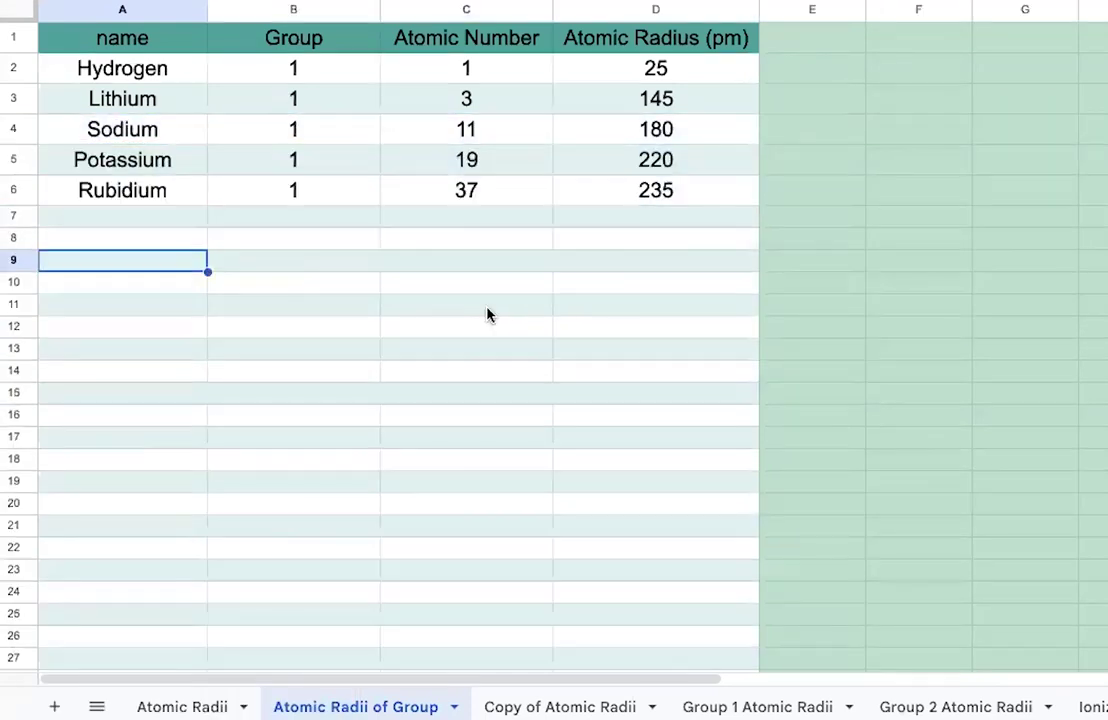
Insert a line chart of the Atomic Number and Atomic Radius (pm) data in C1:D6 and place it below the table.
click(487, 308)
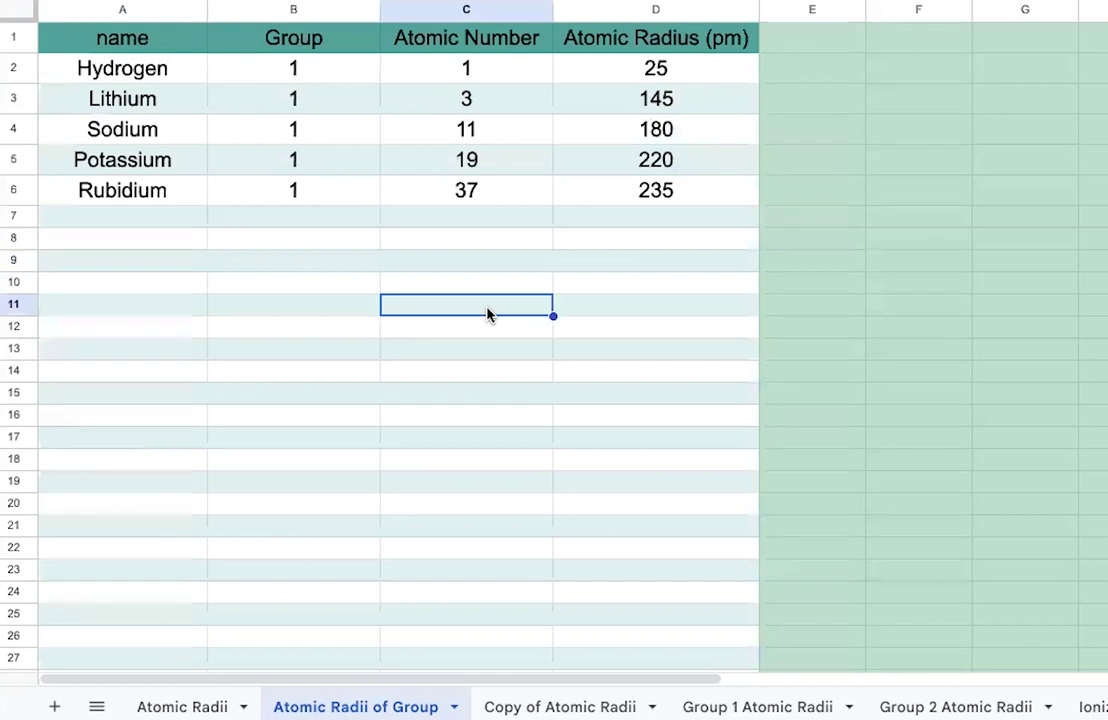
click(660, 188)
shift+click(508, 37)
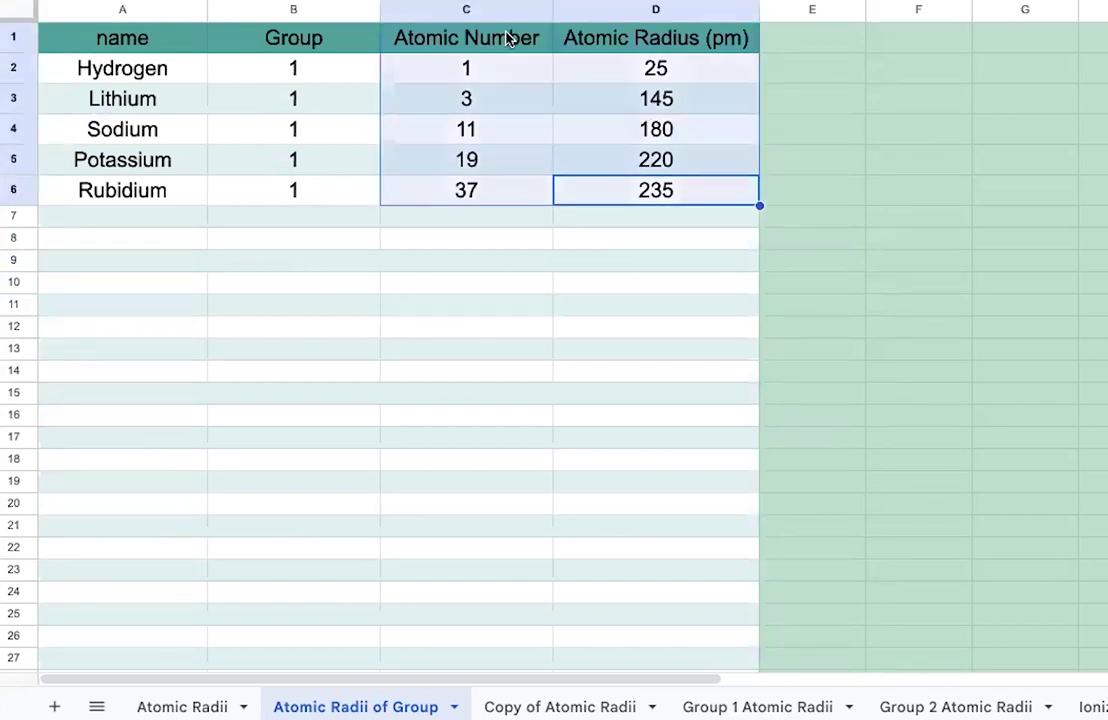
key(ctrl+alt+o)
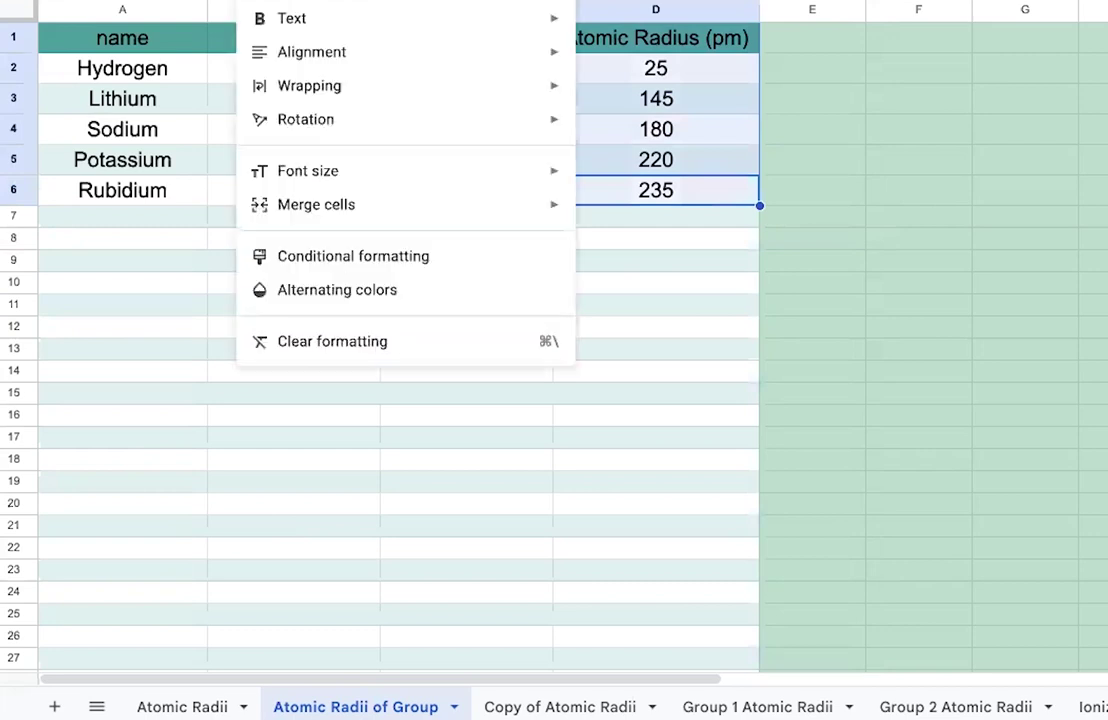
key(ctrl+alt+i)
click(297, 130)
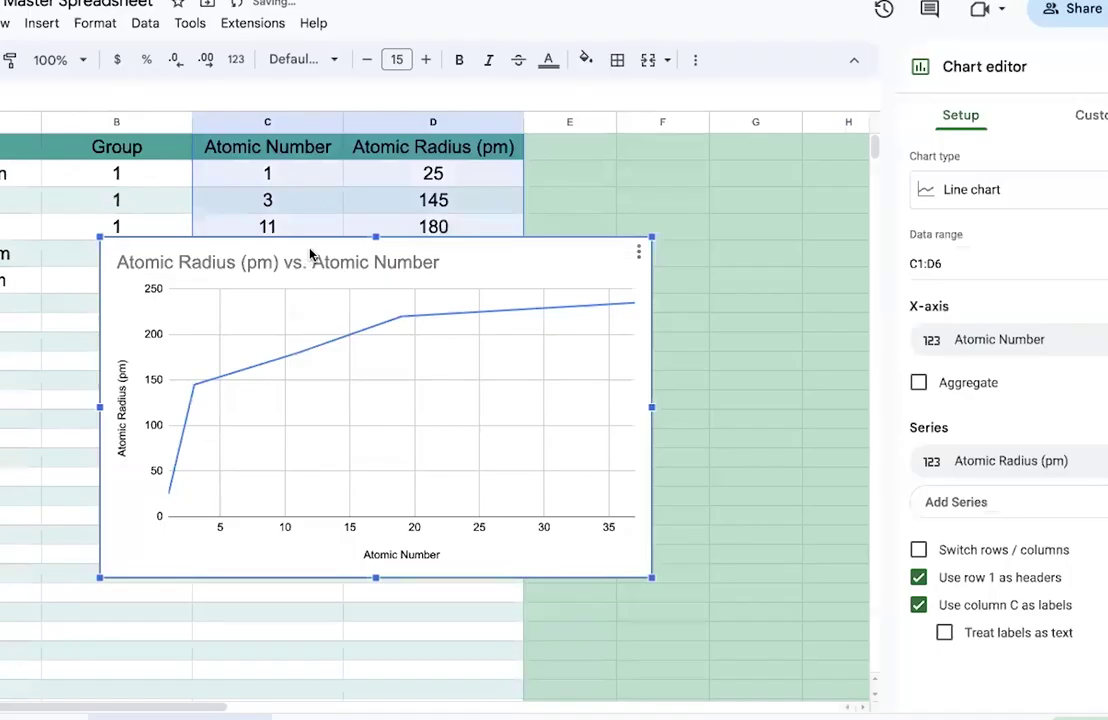
drag(310, 259, 320, 342)
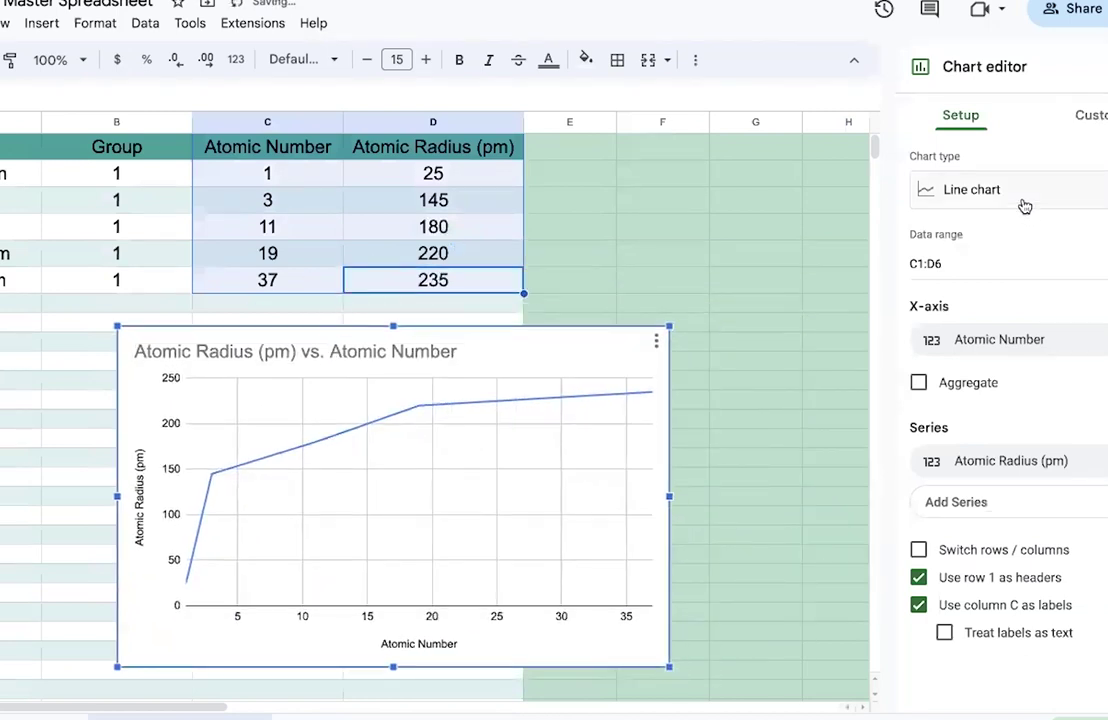
Set the point size of the chart's Atomic Radius (pm) series to 7px.
click(1088, 115)
click(922, 273)
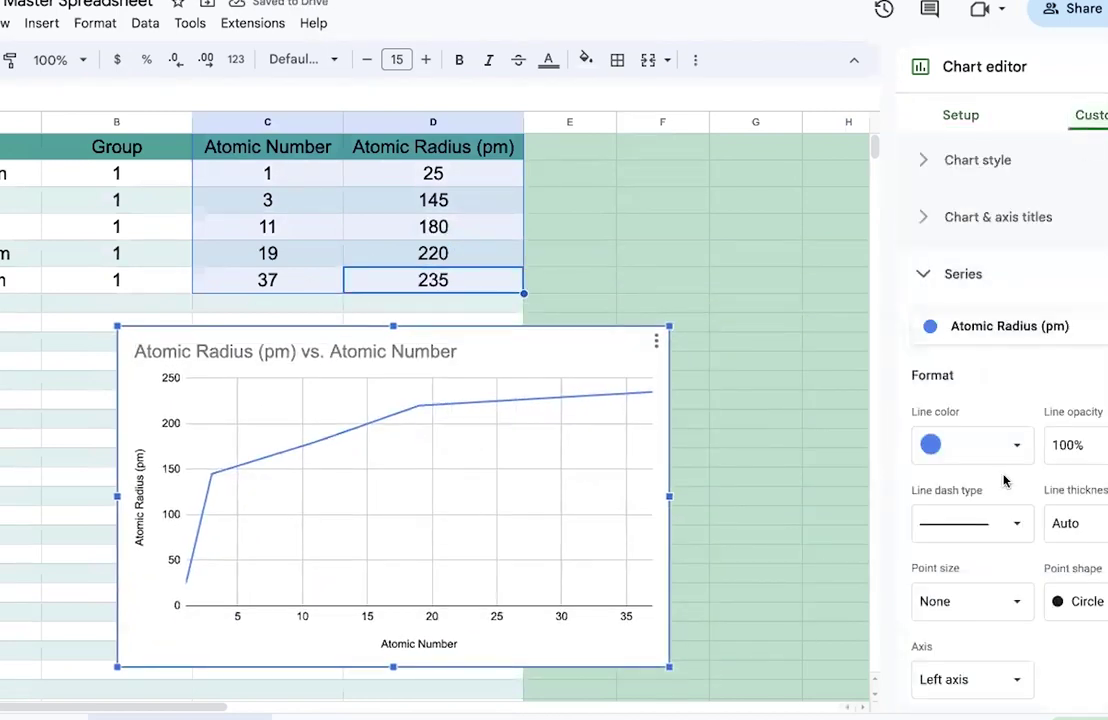
click(966, 601)
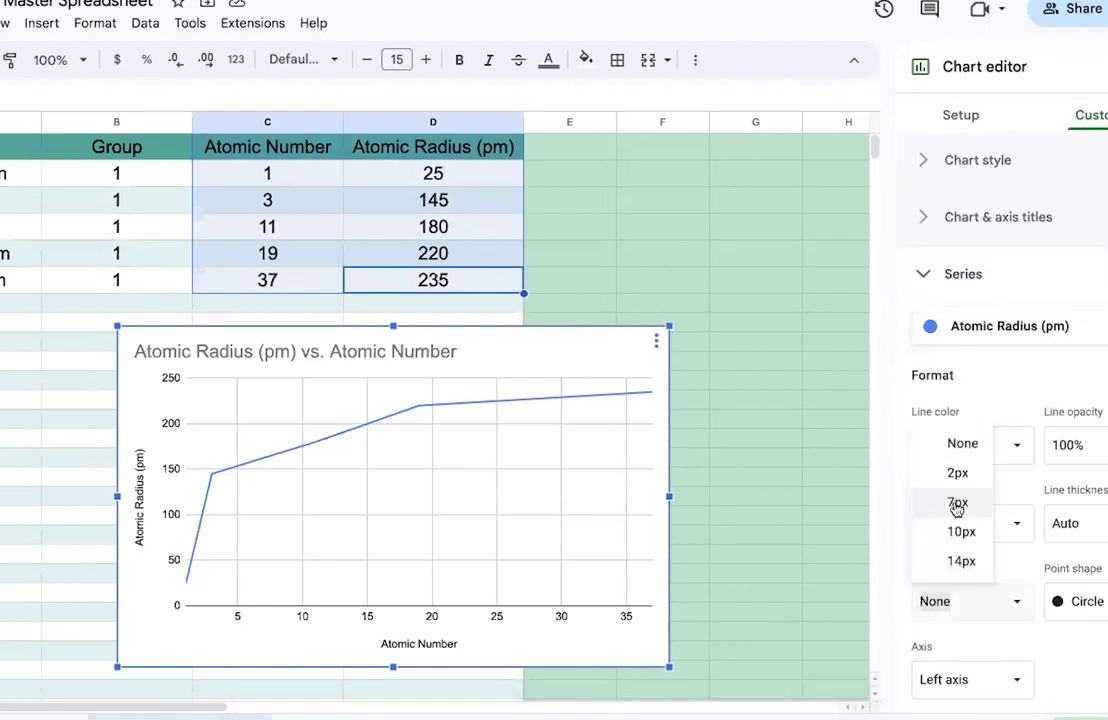
click(957, 508)
click(726, 346)
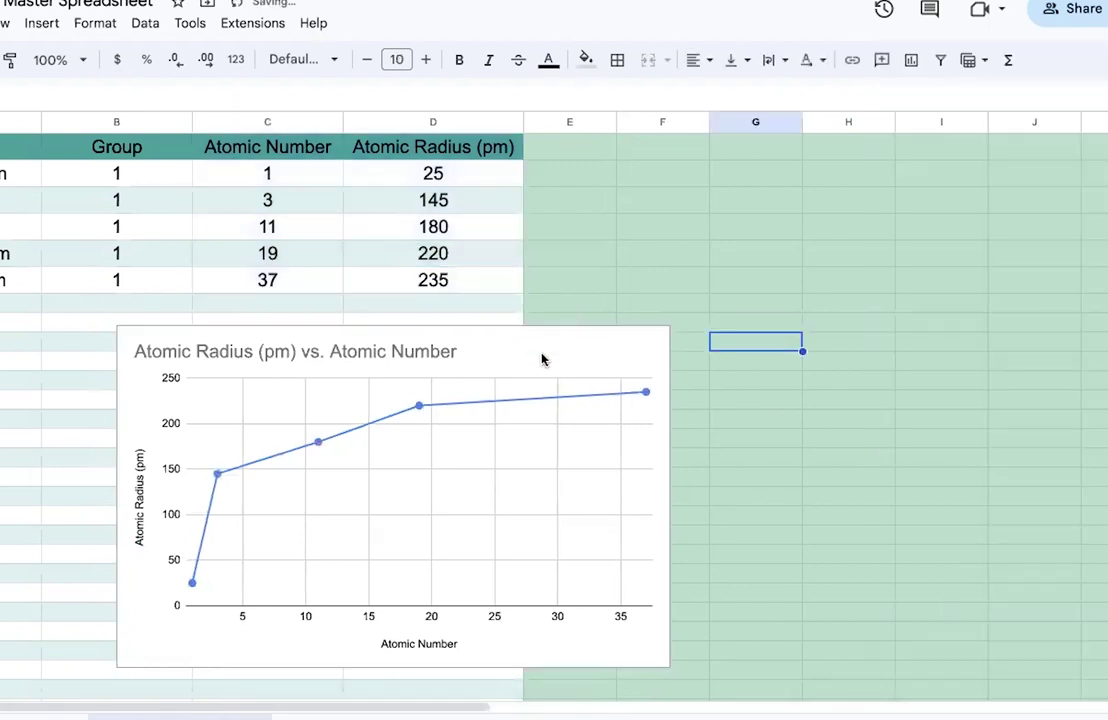
Try the Group 1 atomic radius chart as a scatter chart and as a column chart.
click(335, 440)
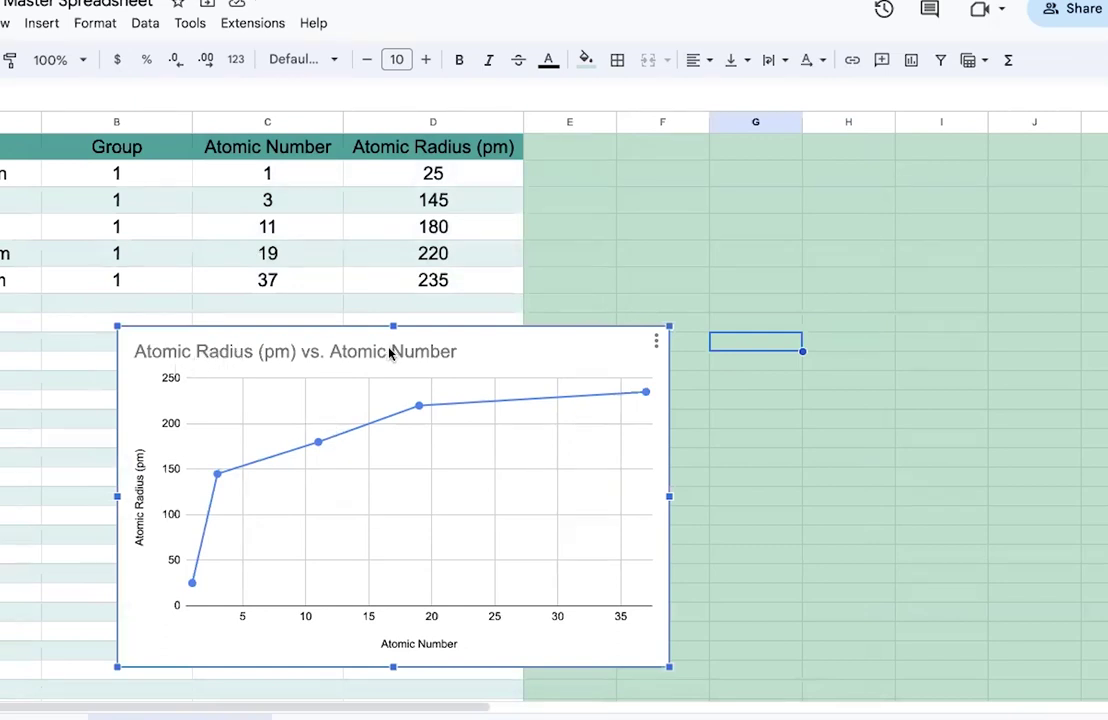
double_click(537, 396)
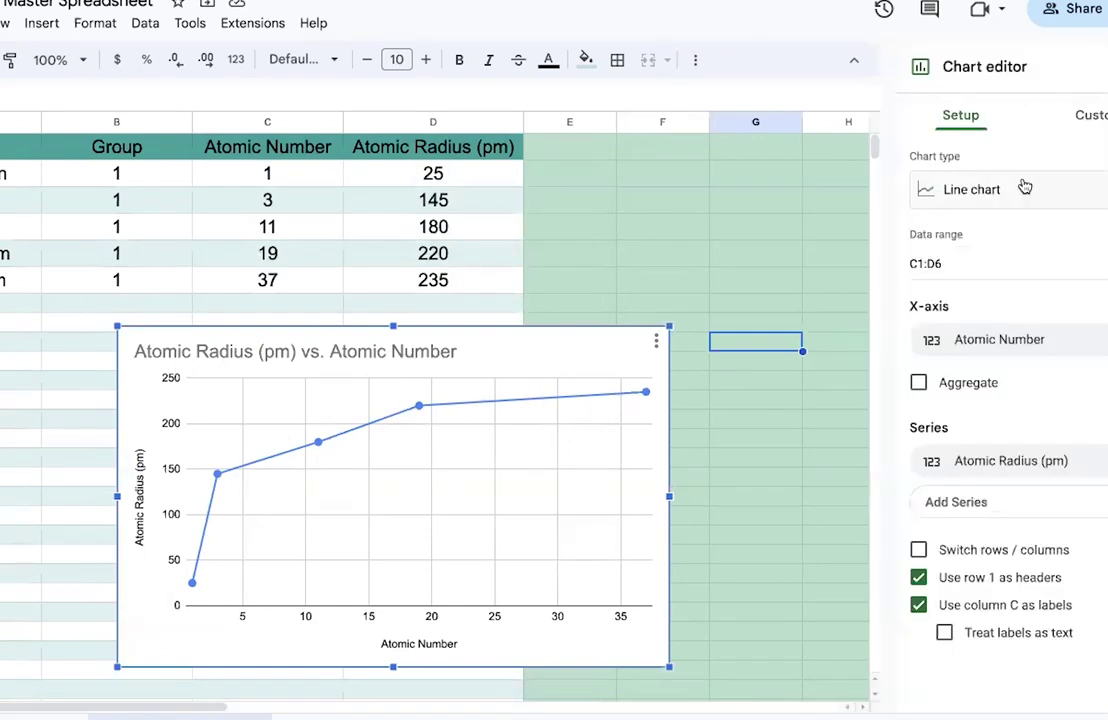
click(997, 197)
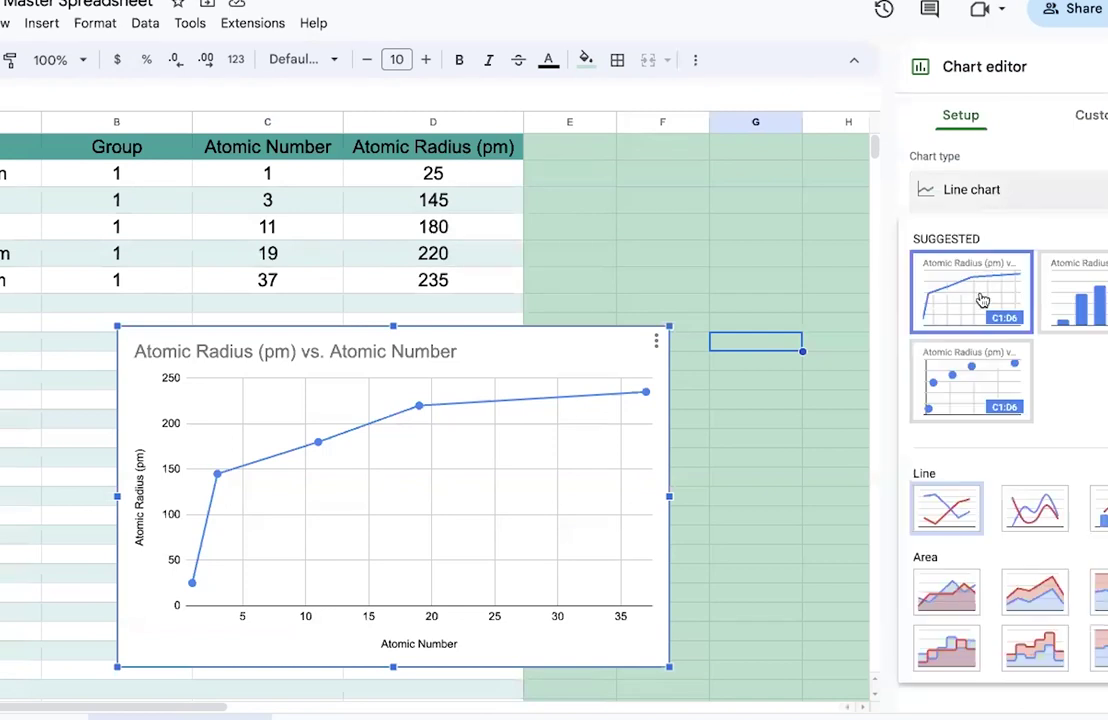
click(962, 368)
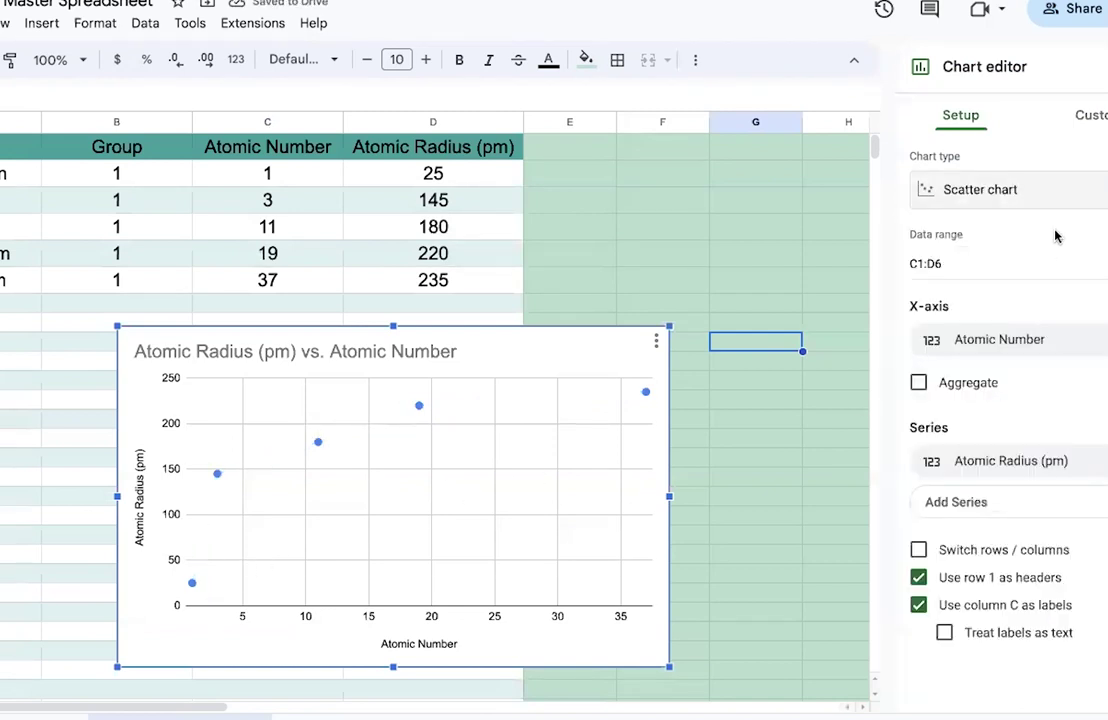
click(908, 180)
click(1075, 310)
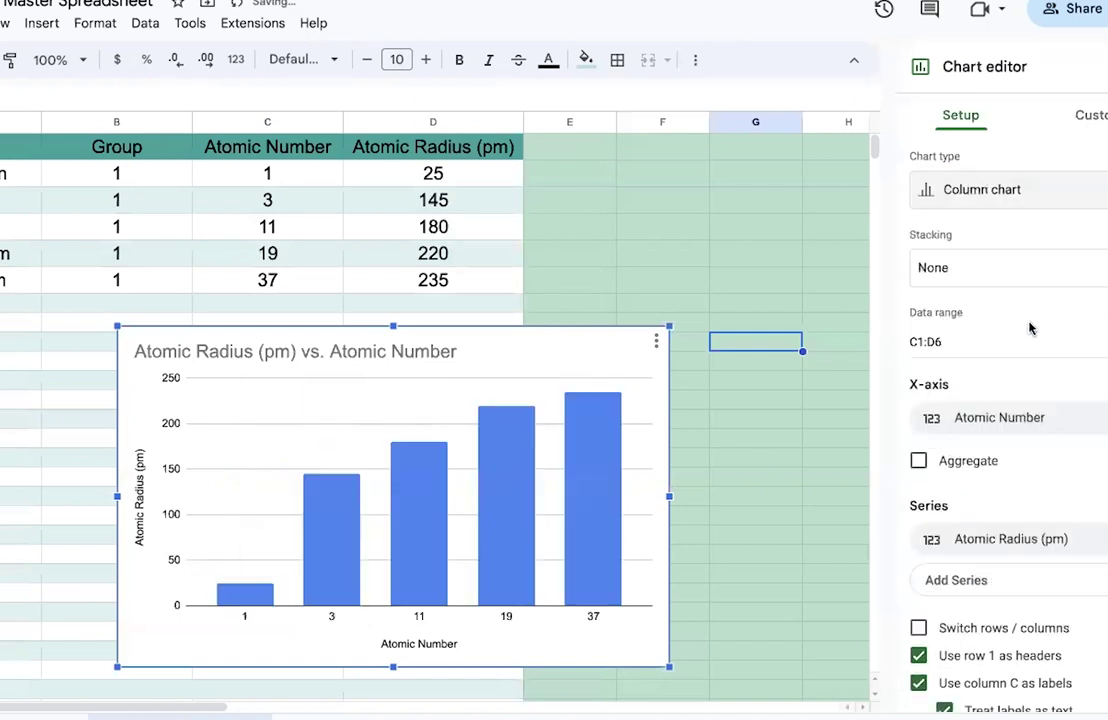
Try the atomic radius chart as a horizontal bar chart.
click(1068, 189)
scroll(1063, 413, down, 5)
scroll(1030, 411, down, 2)
scroll(989, 490, up, 2)
click(963, 482)
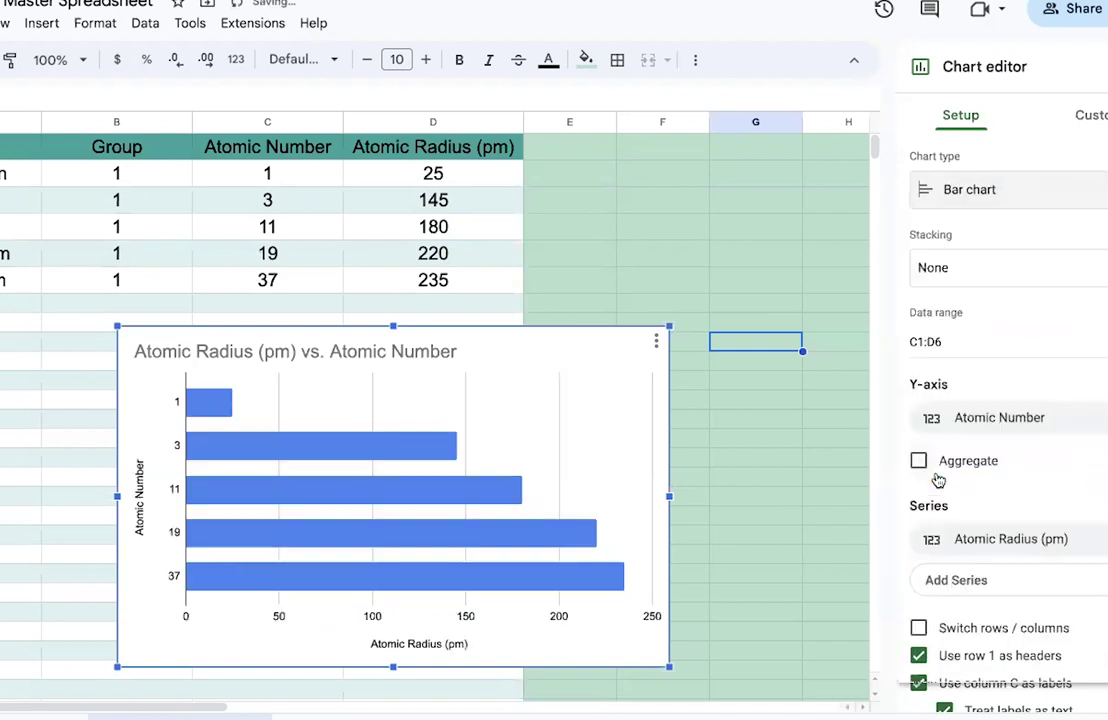
Change the atomic radius chart to an area chart with 2px data points.
click(1000, 189)
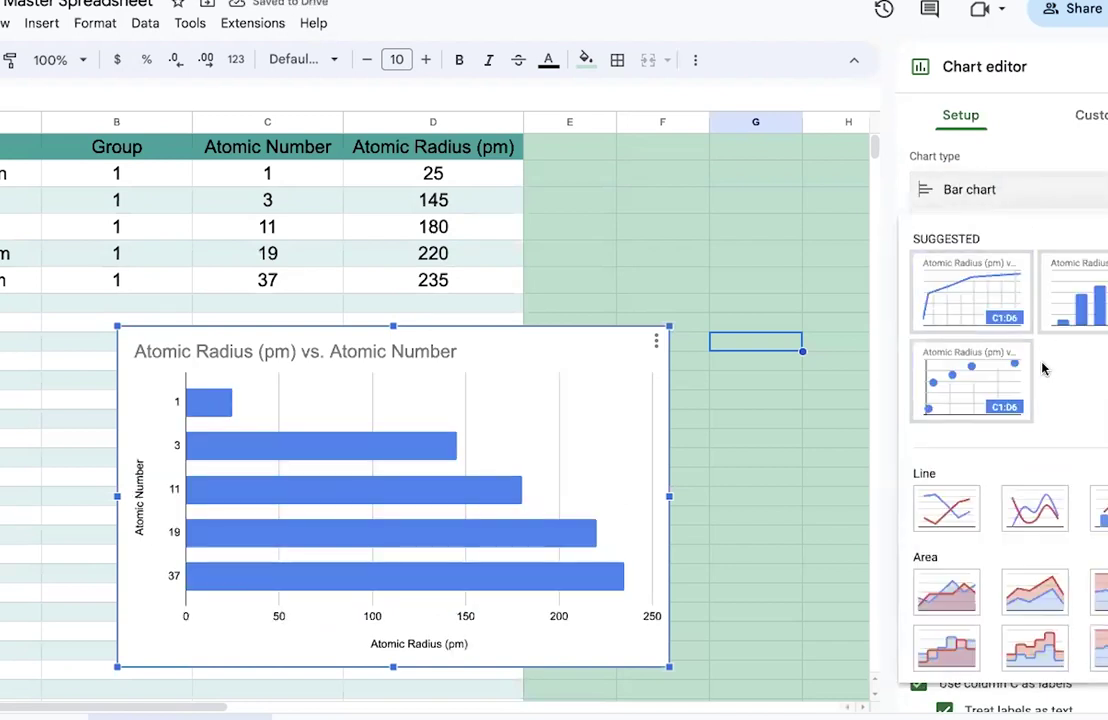
scroll(1088, 460, down, 10)
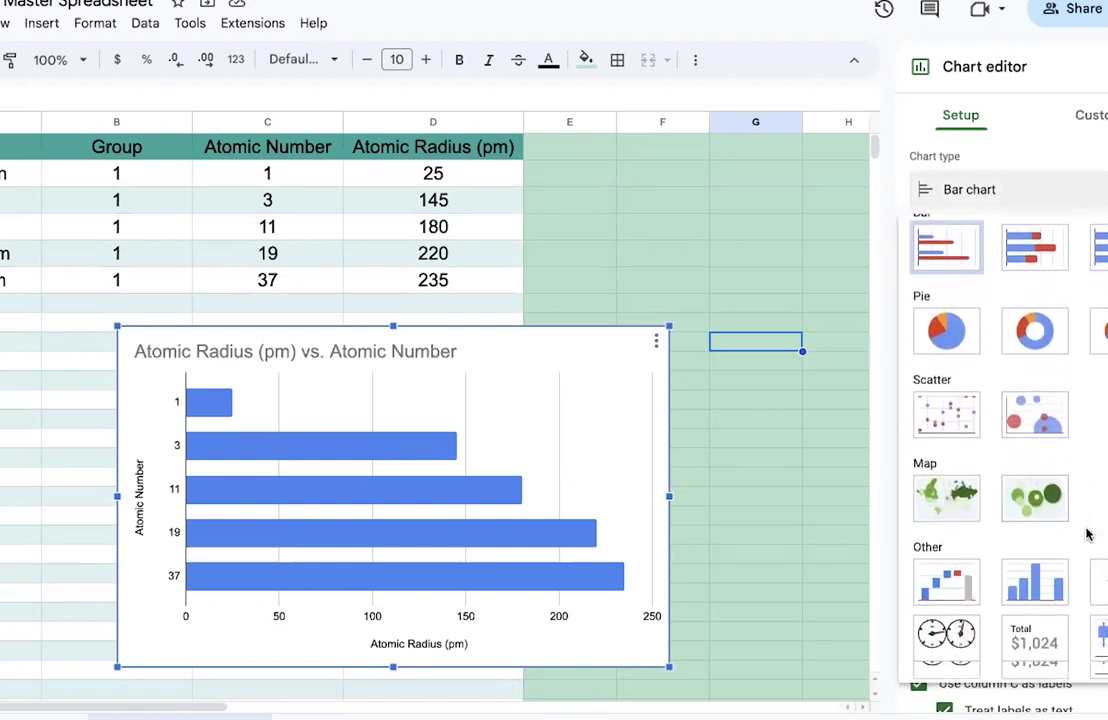
scroll(1088, 533, up, 8)
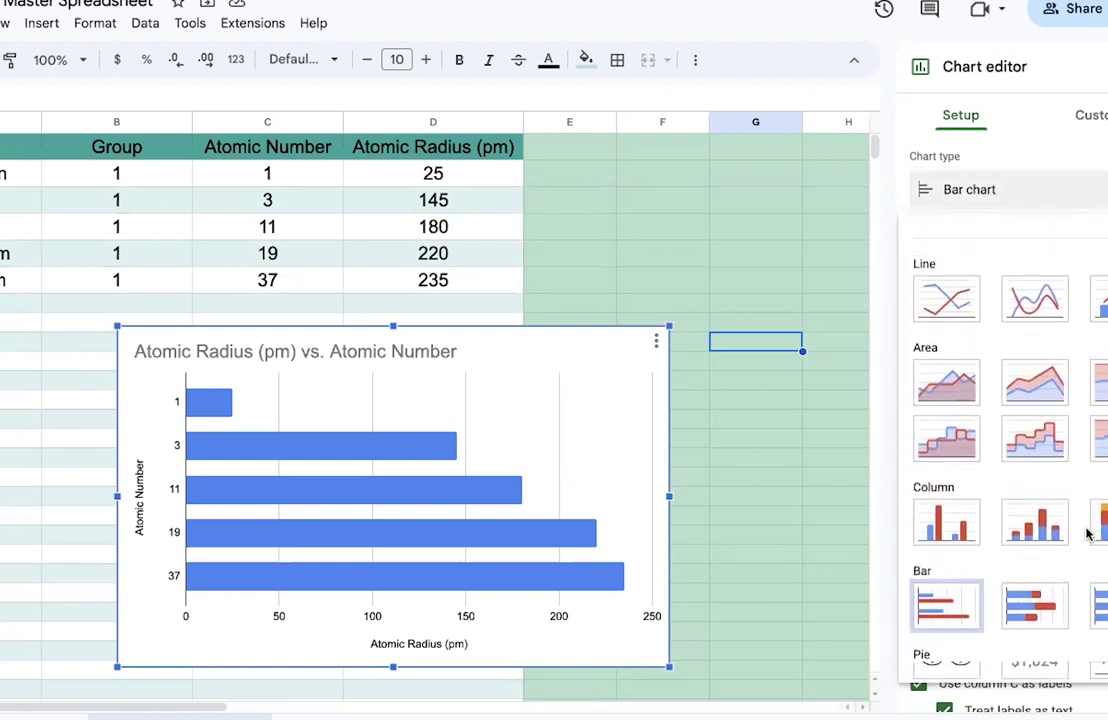
click(958, 458)
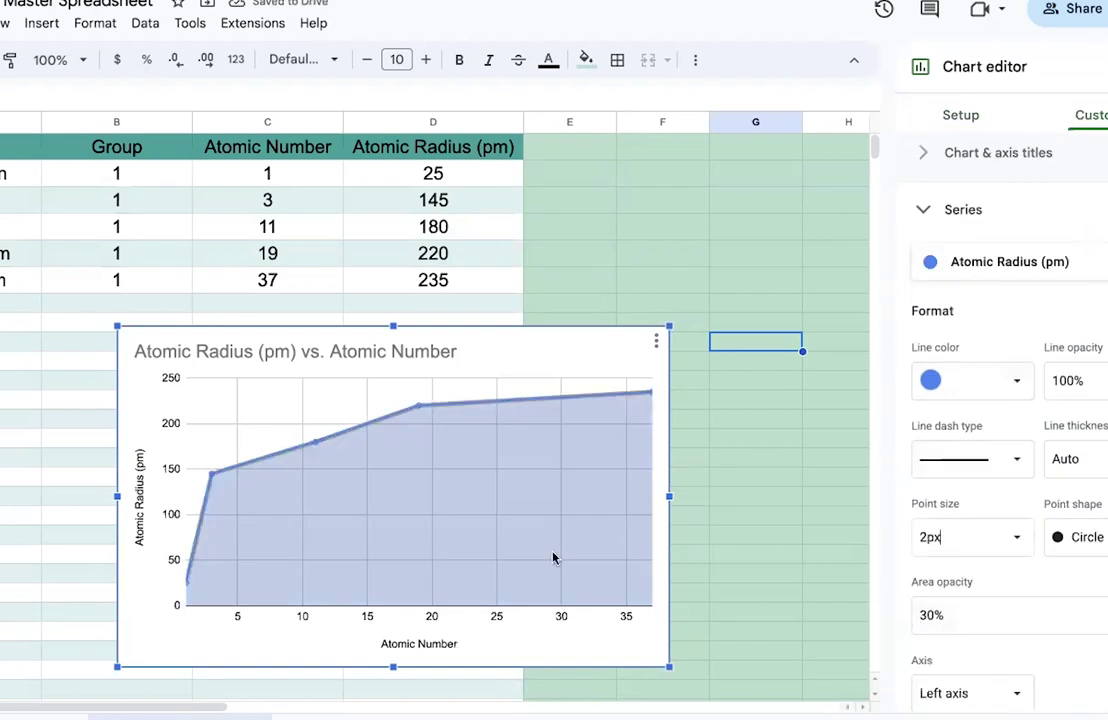
Leave the chart, go to the electron affinity sheet, and select its Atomic Number and Electron Affinity (eV) columns.
mouse_move(378, 708)
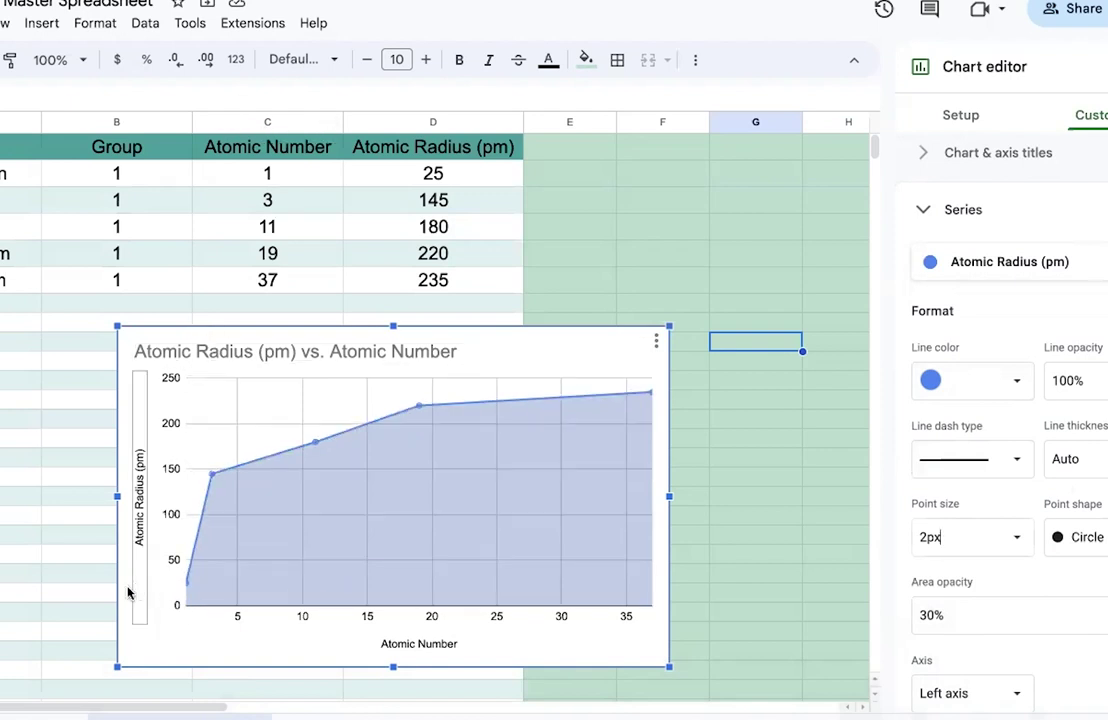
click(67, 612)
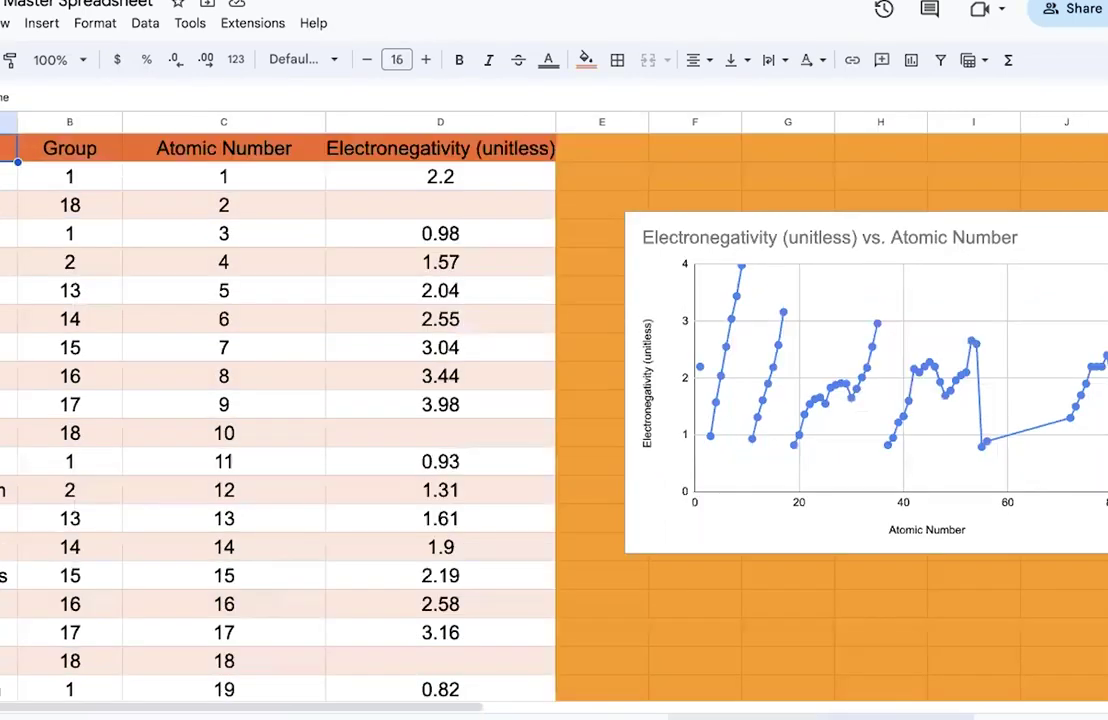
mouse_move(805, 708)
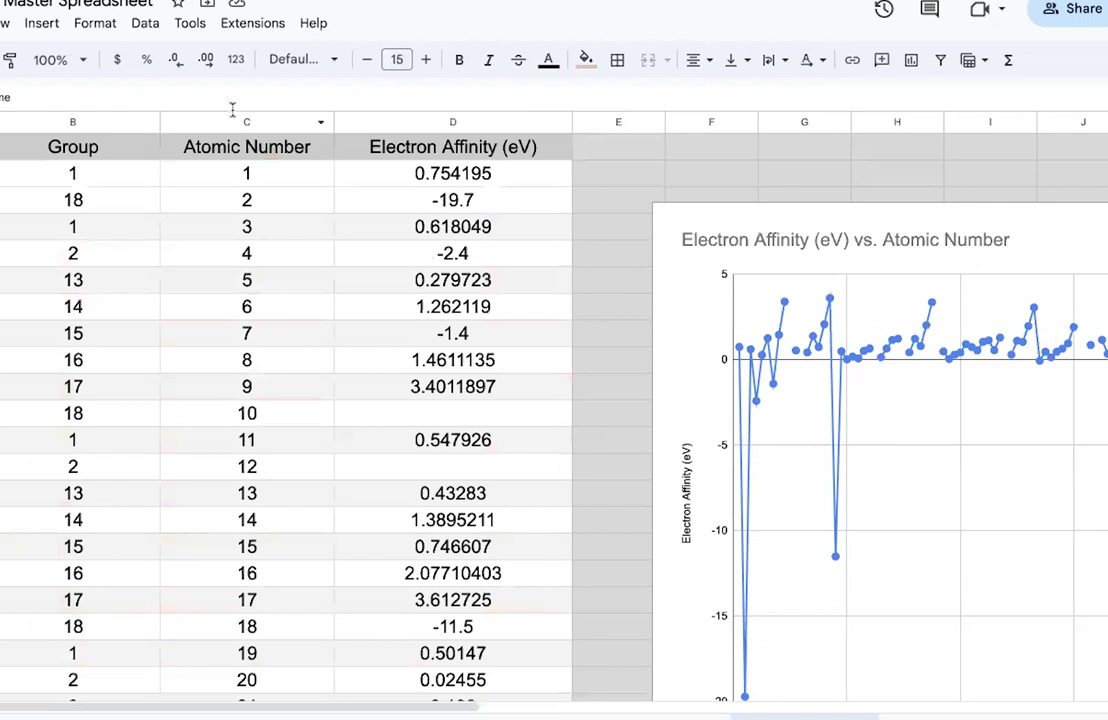
click(299, 121)
shift+click(430, 120)
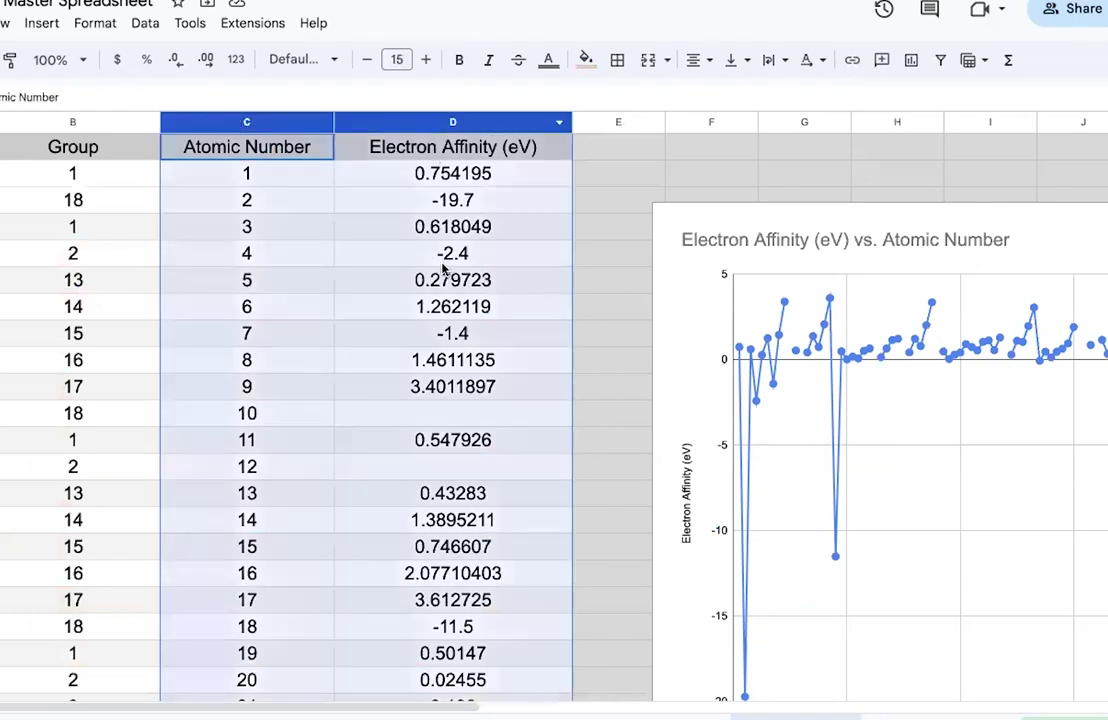